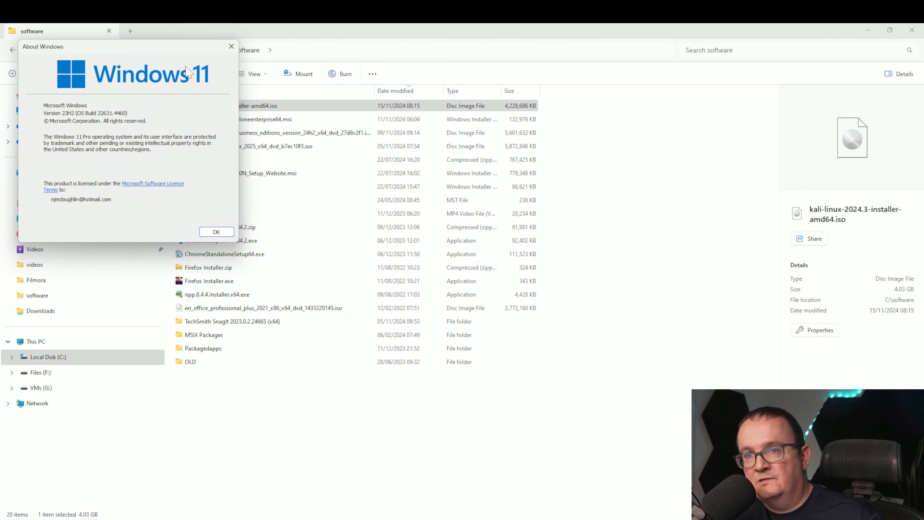
# - Review the properties of the existing External and Internal virtual switches in the Virtual Switch Manager
pyautogui.click(223, 232)
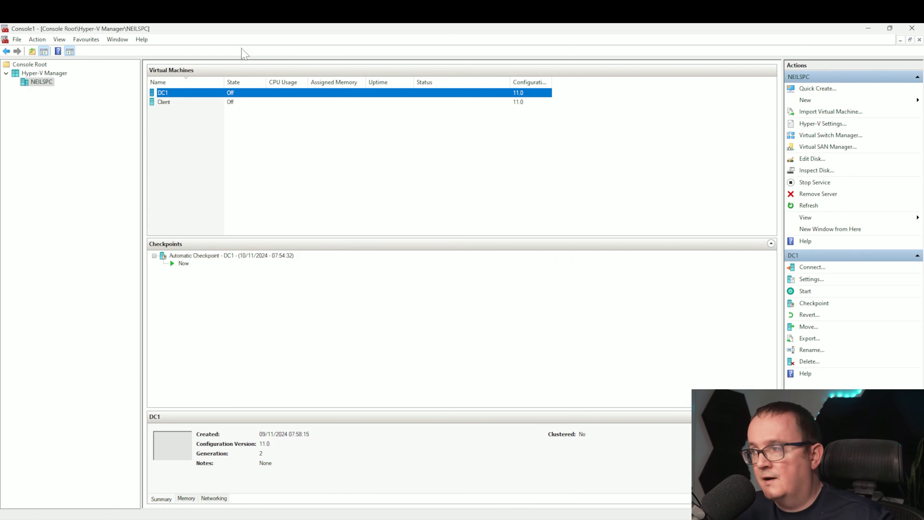
pyautogui.click(826, 135)
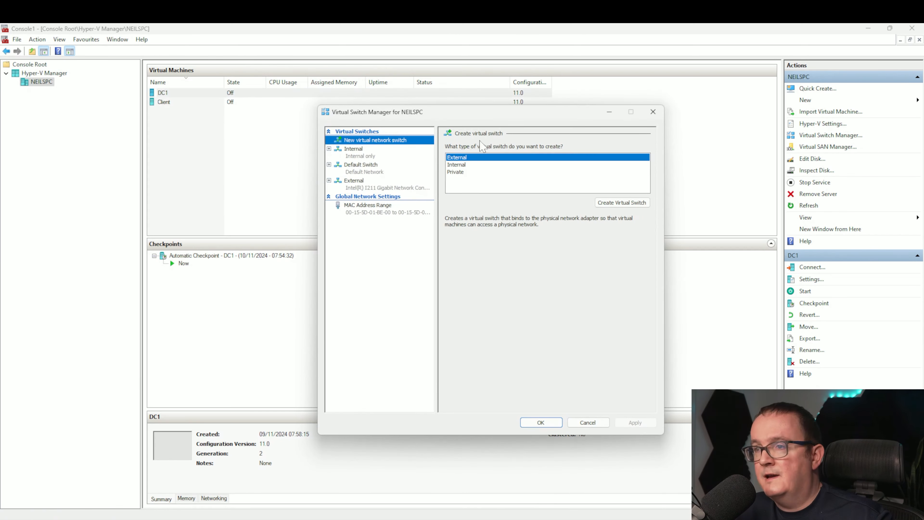
pyautogui.click(360, 184)
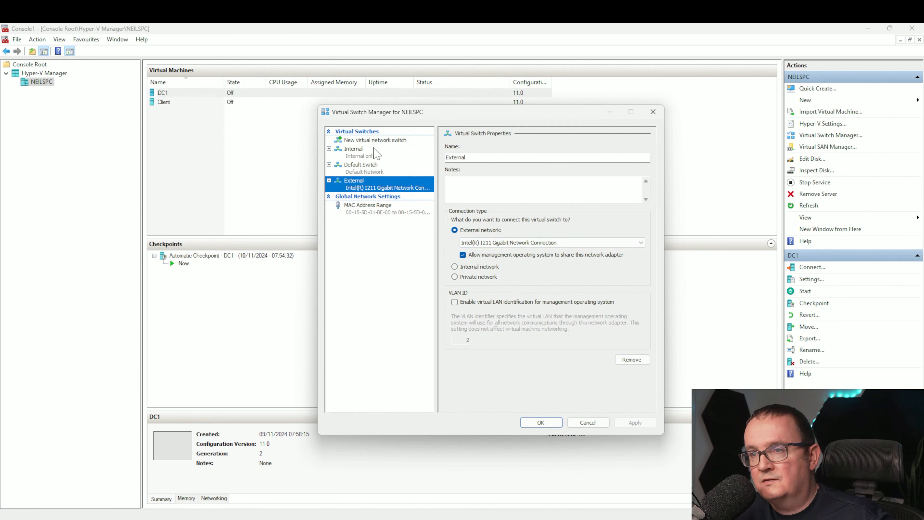
pyautogui.click(364, 152)
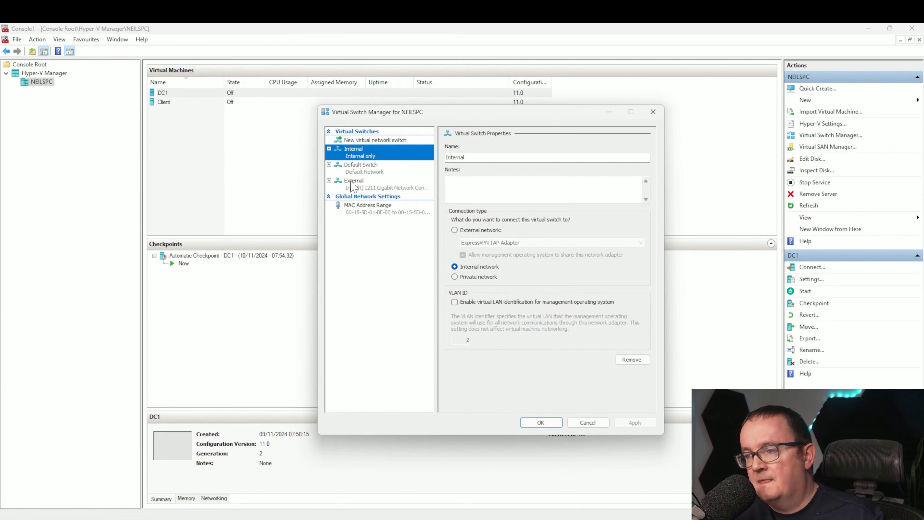
pyautogui.click(361, 174)
pyautogui.click(362, 184)
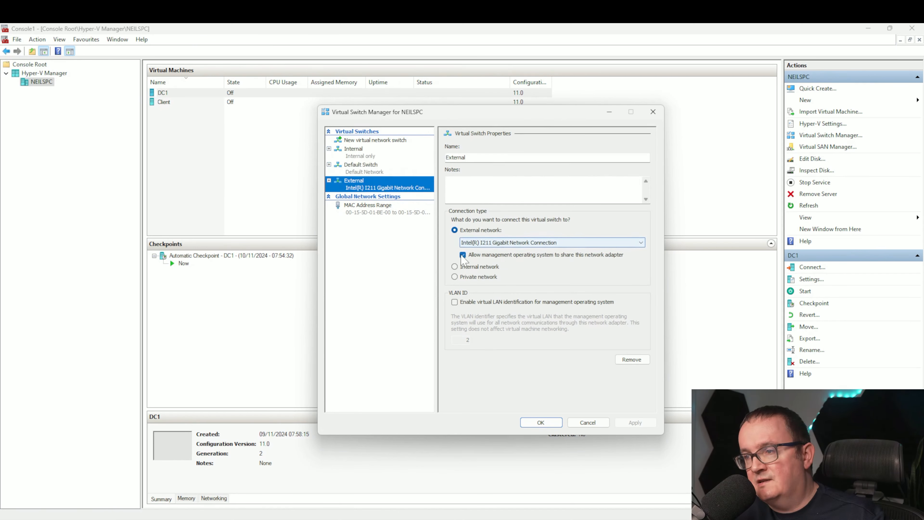
pyautogui.click(583, 423)
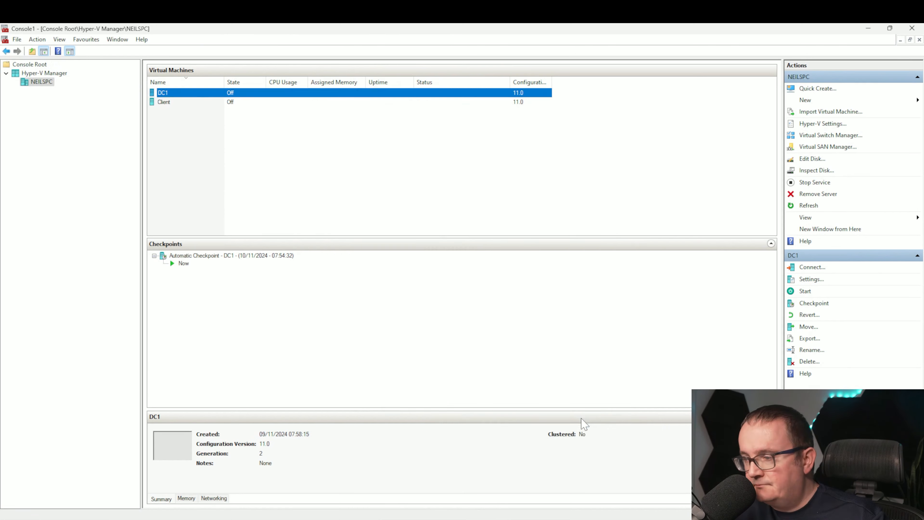
# - Launch the New Virtual Machine wizard and move past its introduction page
pyautogui.click(825, 88)
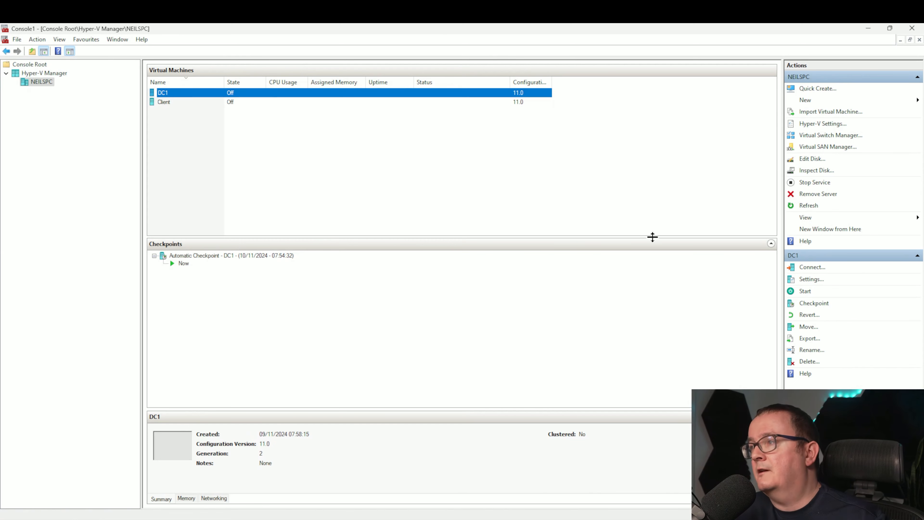
pyautogui.click(648, 160)
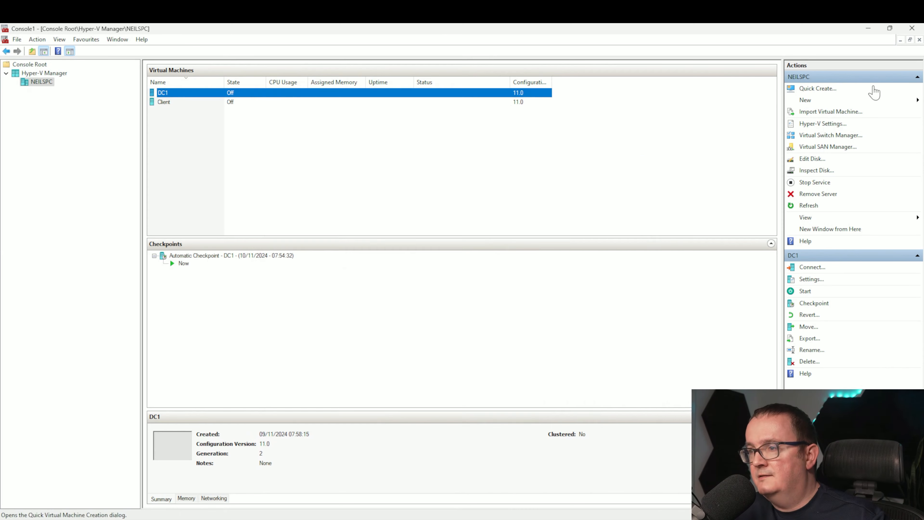
pyautogui.click(805, 100)
pyautogui.click(853, 99)
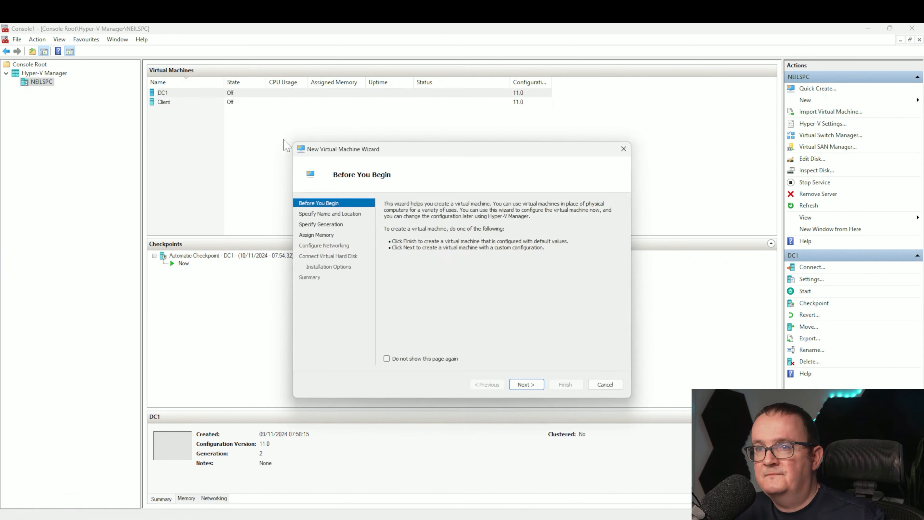
pyautogui.click(527, 384)
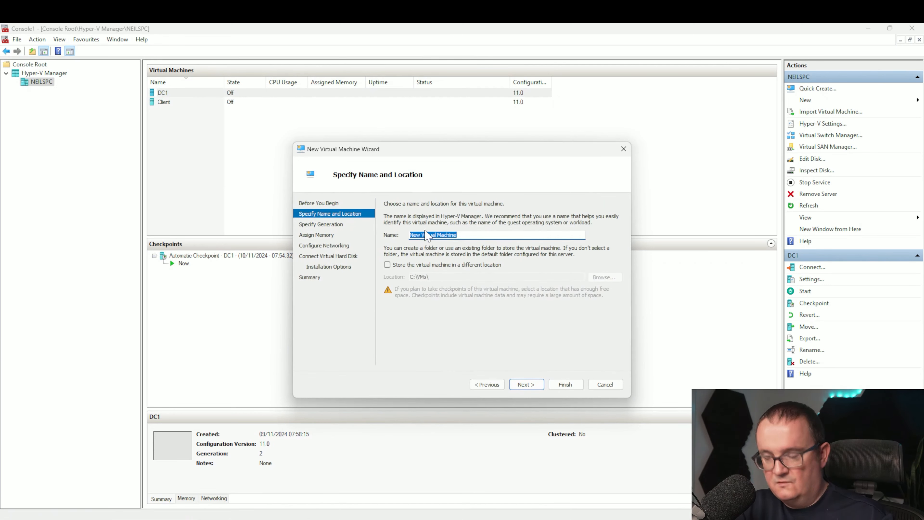
# - Name the new virtual machine Kali and choose Generation 2
pyautogui.write('Kali')
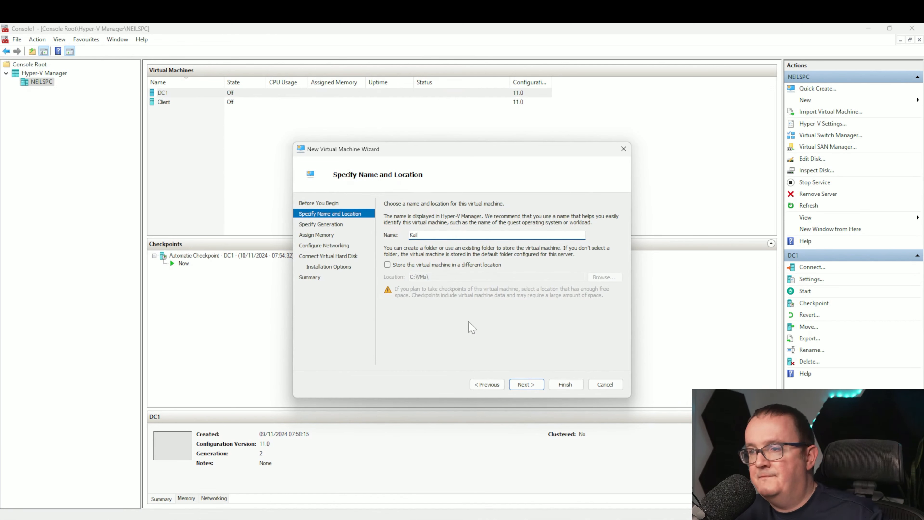
pyautogui.click(539, 388)
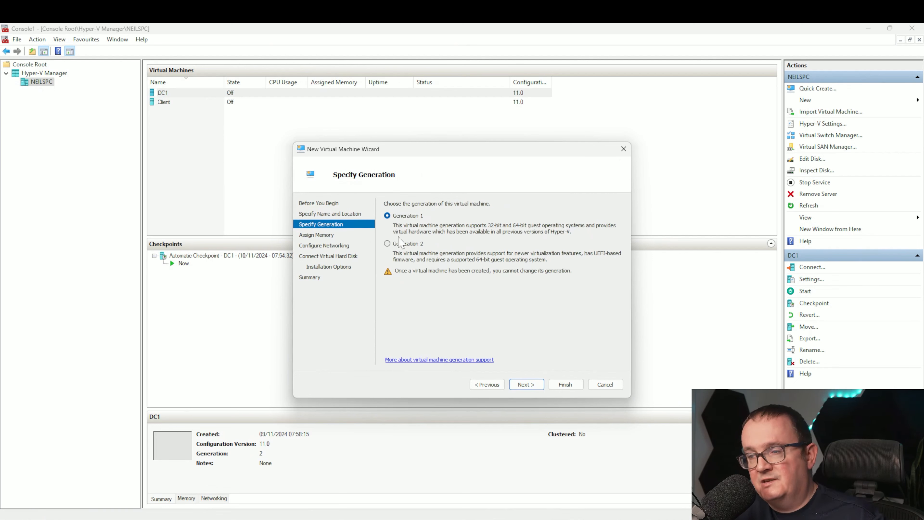
pyautogui.click(400, 244)
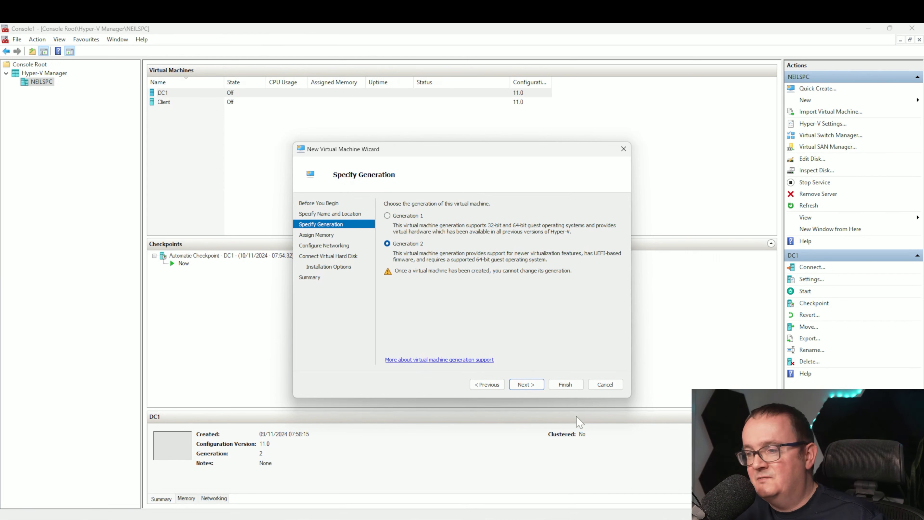
pyautogui.click(526, 385)
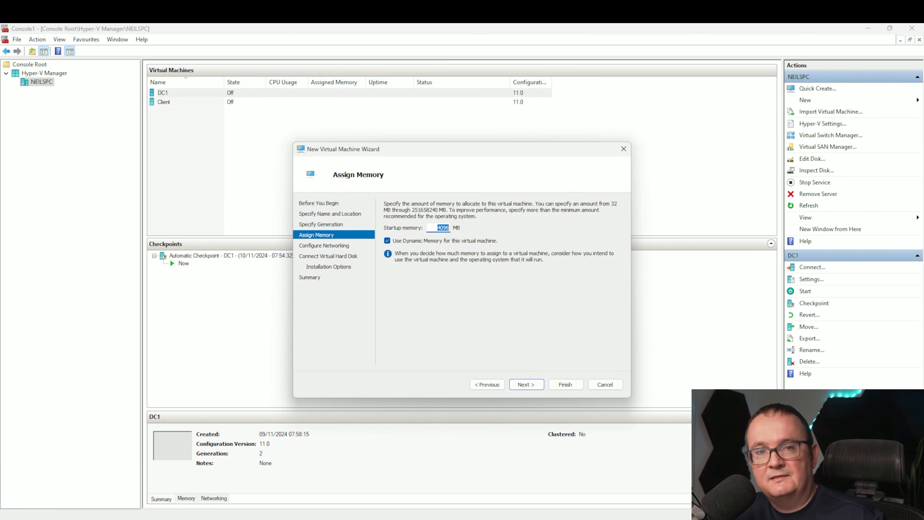
# - Set the startup memory to 8096 MB
pyautogui.click(440, 228)
pyautogui.press('BackSpace')
pyautogui.write('8')
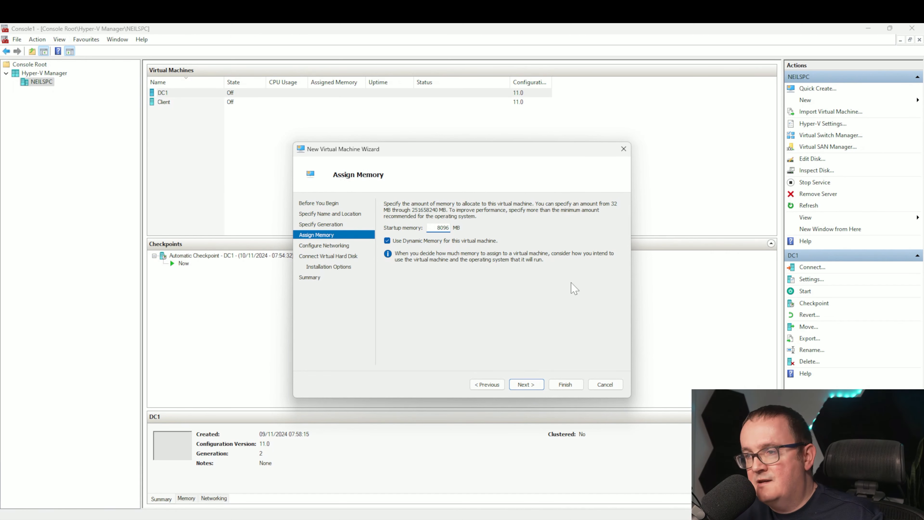
pyautogui.click(538, 384)
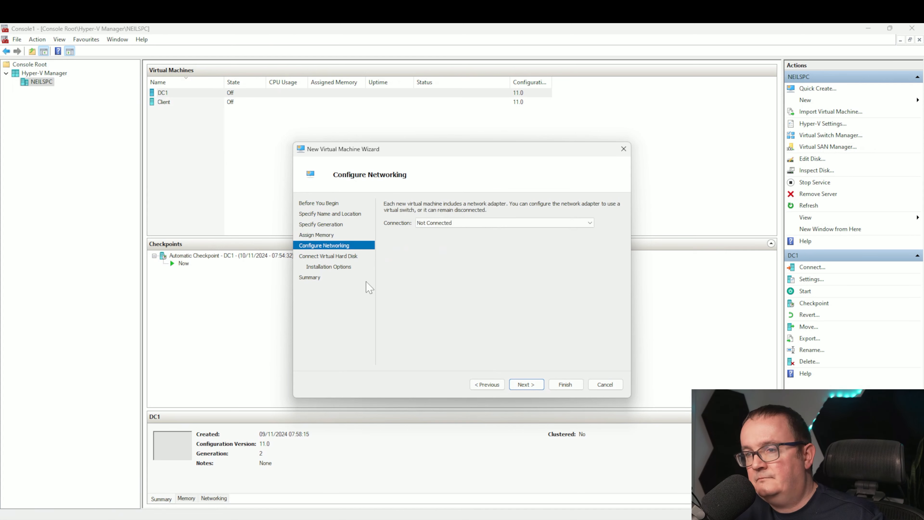
# - Connect the virtual machine's network adapter to the External switch
pyautogui.click(445, 224)
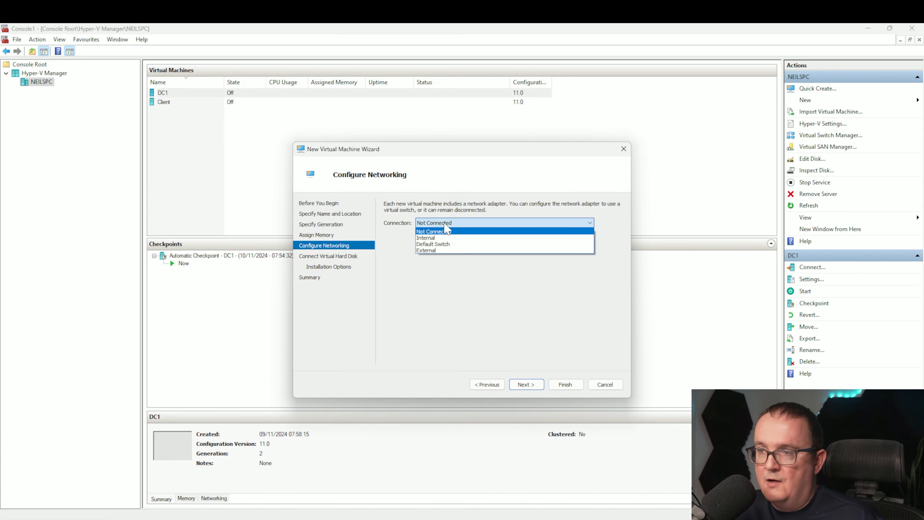
pyautogui.click(441, 251)
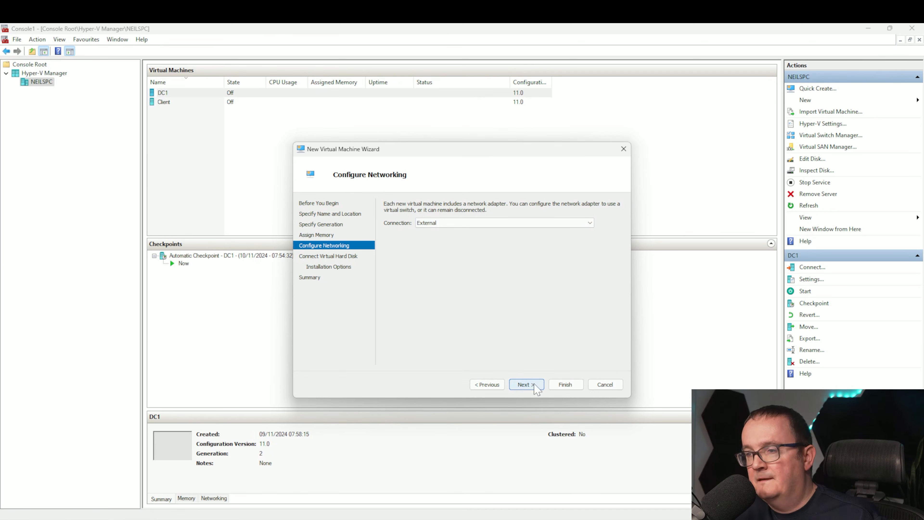
pyautogui.click(526, 385)
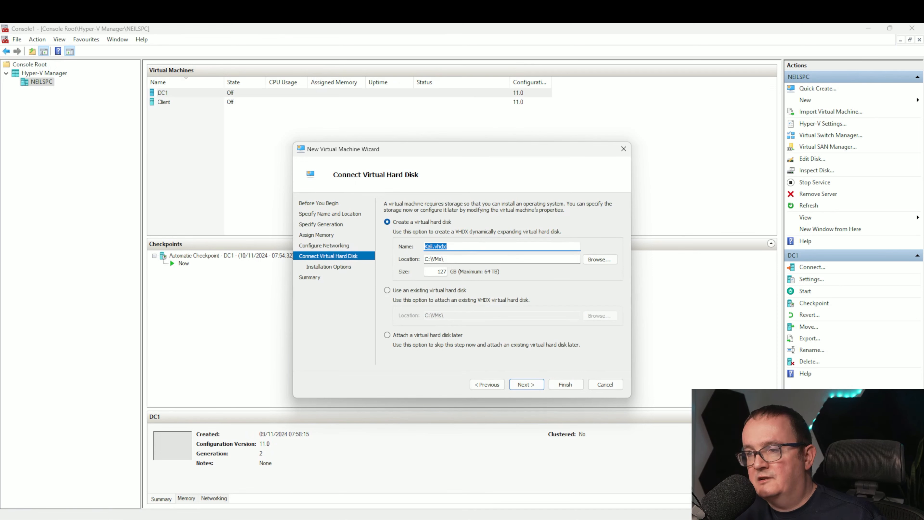
# - Name the new virtual hard disk Kali3.vhdx in C:\VMs\ with 127 GB size
pyautogui.click(433, 247)
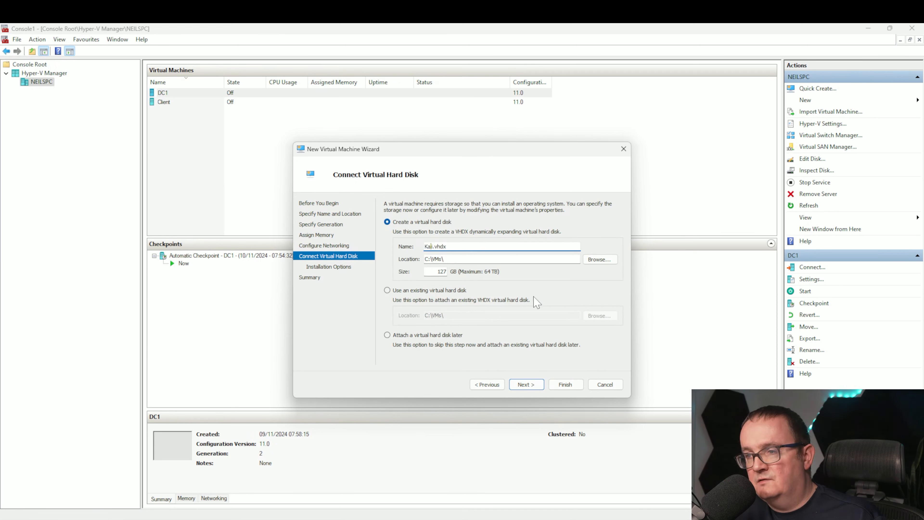
pyautogui.write('3')
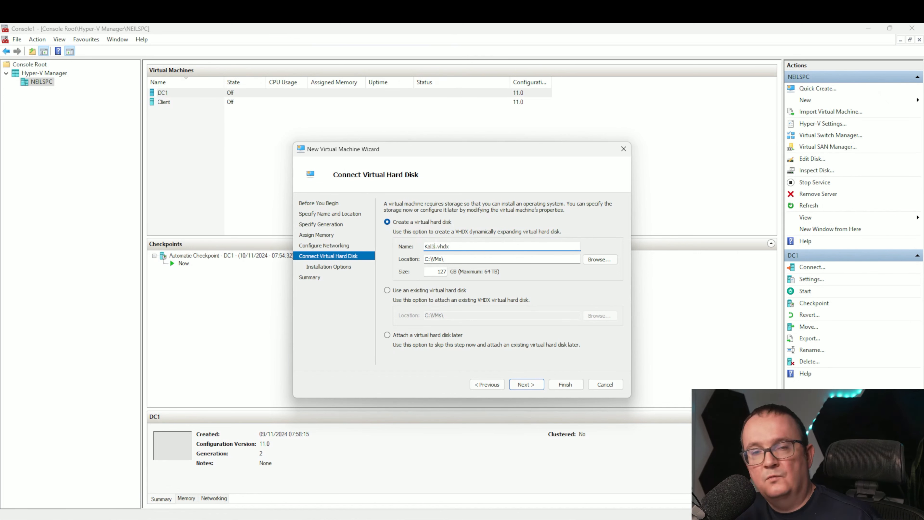
pyautogui.click(452, 260)
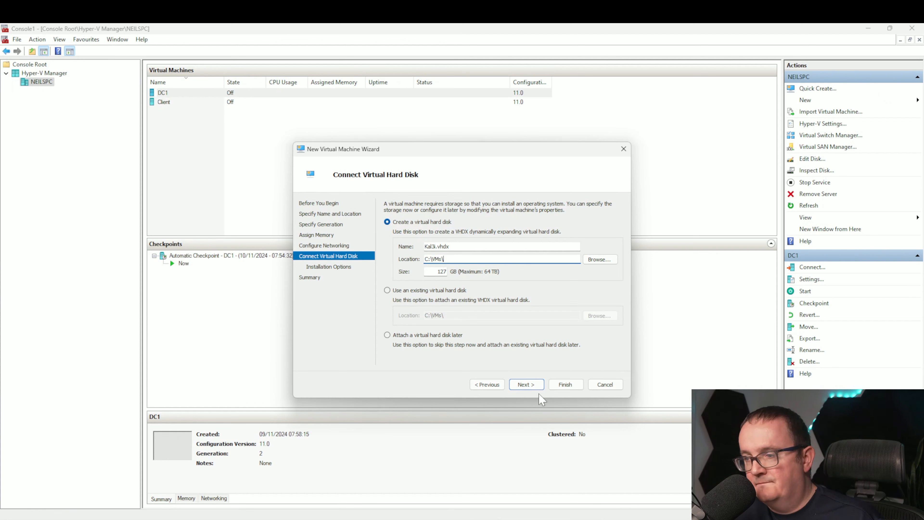
pyautogui.click(527, 386)
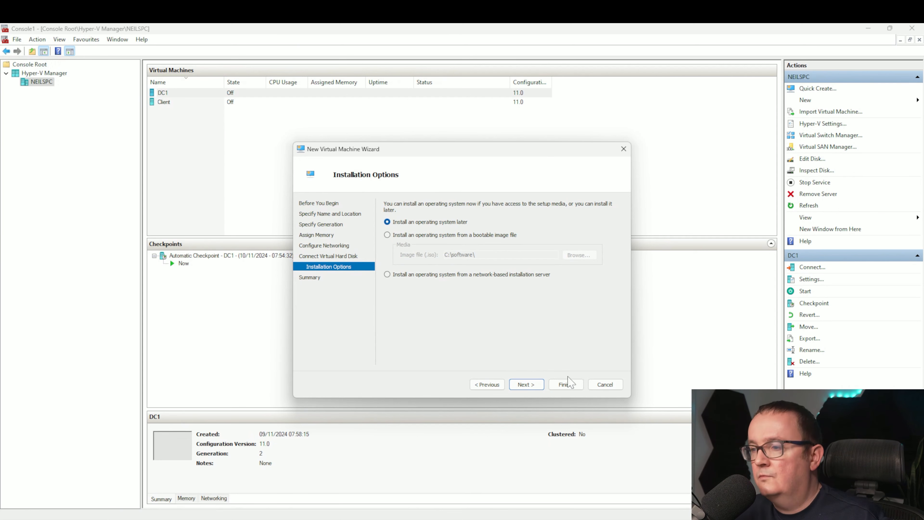
# - Finish creating the virtual machine, leaving the operating system to be installed later
pyautogui.click(540, 389)
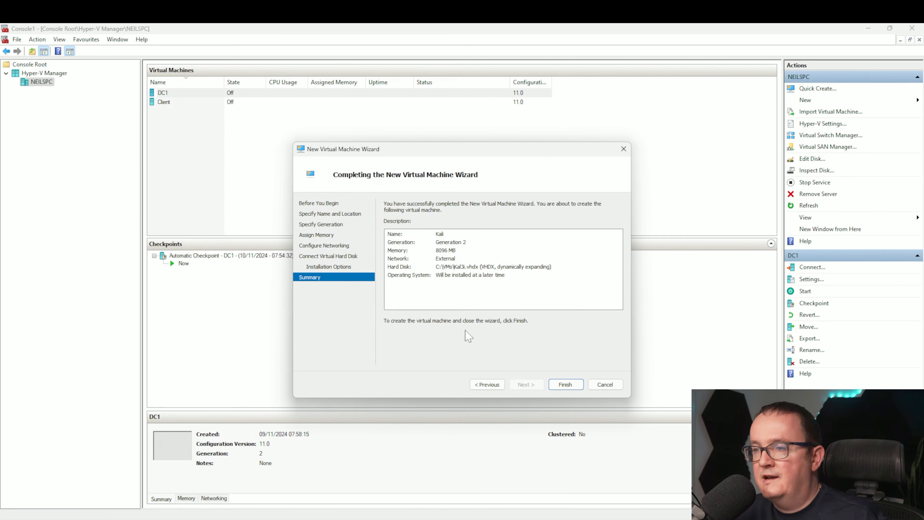
pyautogui.click(561, 387)
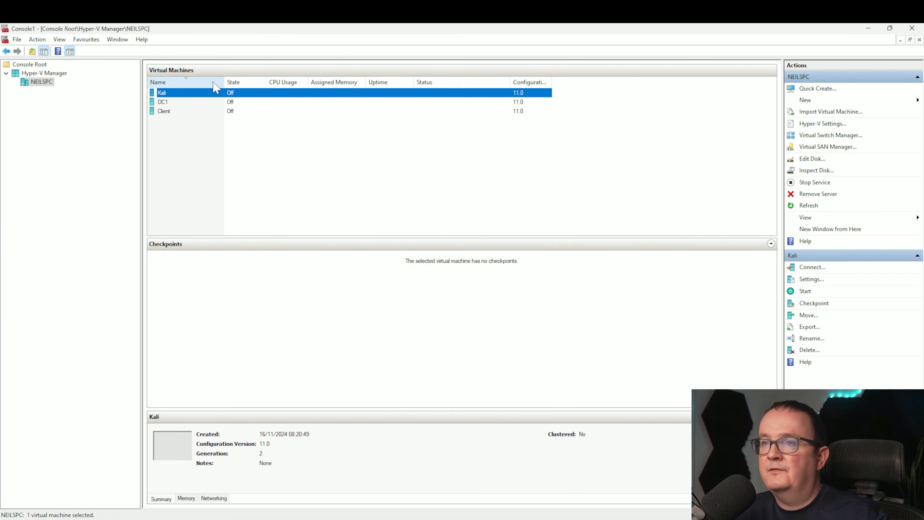
# - Disable Secure Boot in the Kali virtual machine's security settings and apply the change
pyautogui.rightClick(213, 93)
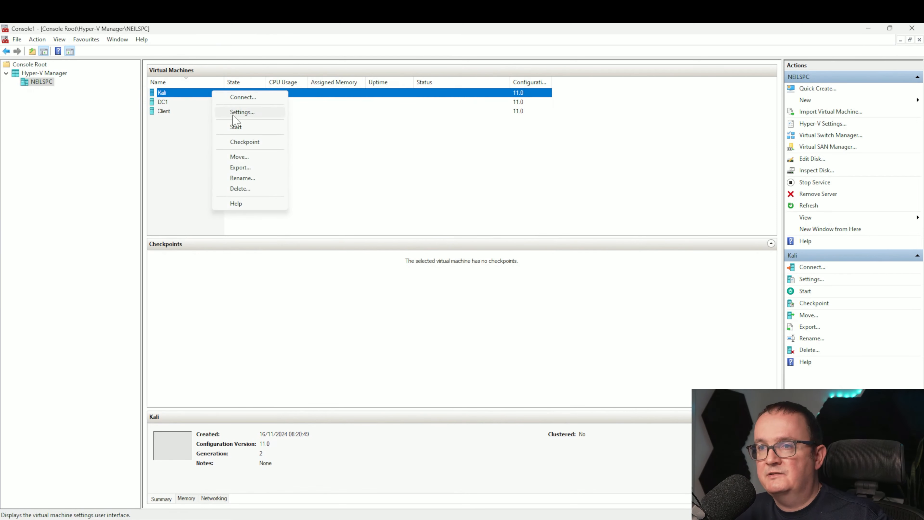
pyautogui.click(241, 112)
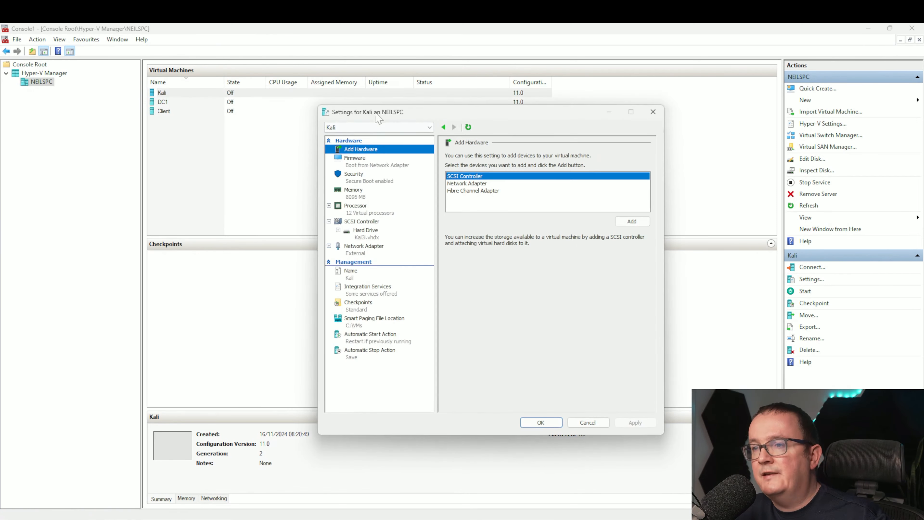
pyautogui.click(378, 185)
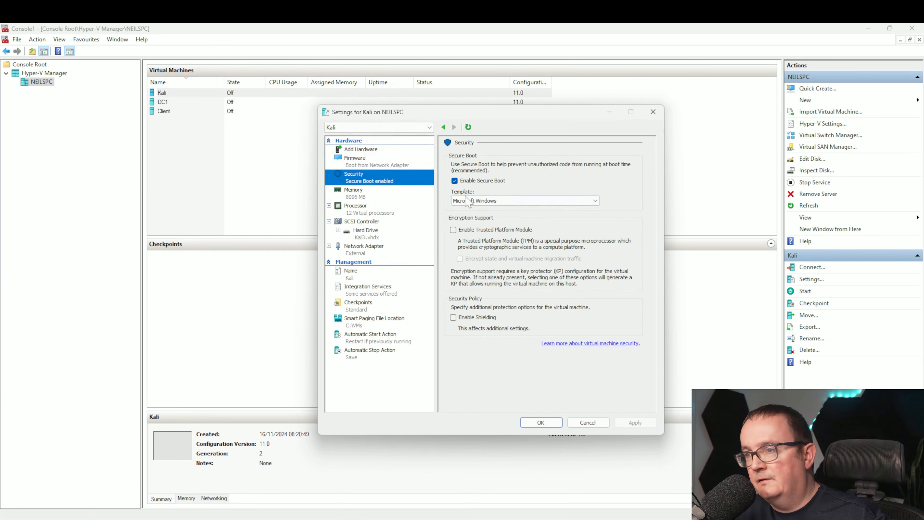
pyautogui.click(464, 180)
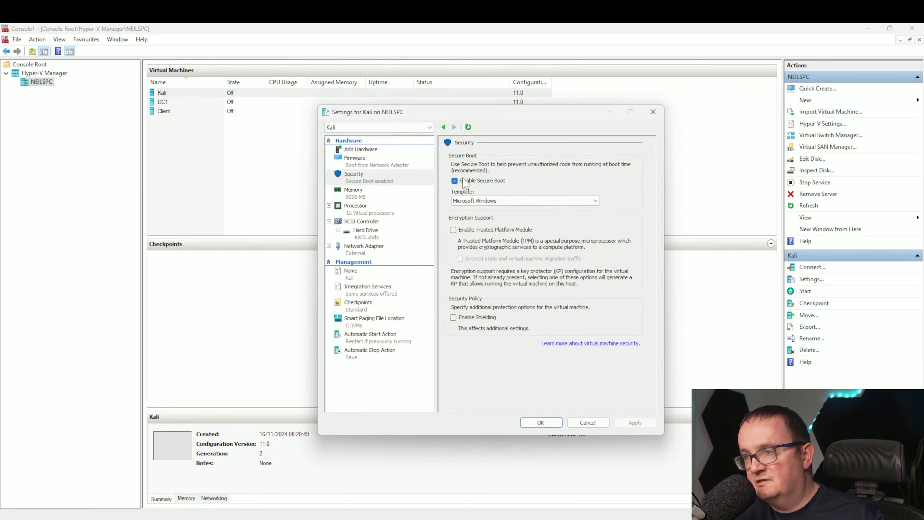
pyautogui.click(637, 423)
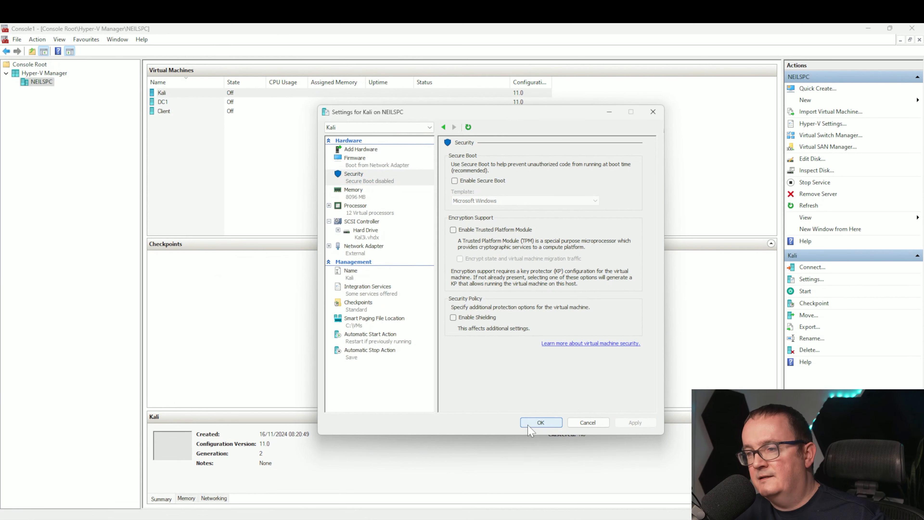
pyautogui.click(530, 424)
# - Inspect the Kali virtual machine's firmware boot order in its settings
pyautogui.rightClick(348, 95)
pyautogui.click(367, 102)
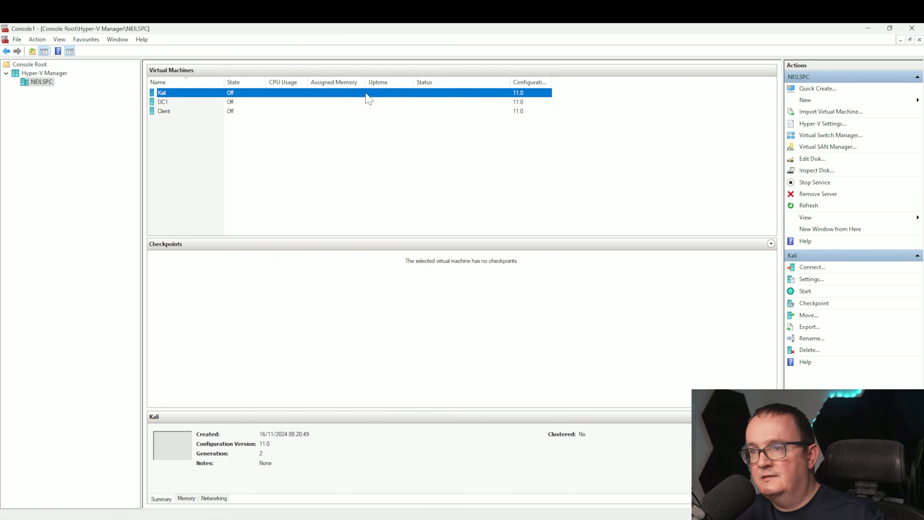
pyautogui.rightClick(366, 95)
pyautogui.click(386, 114)
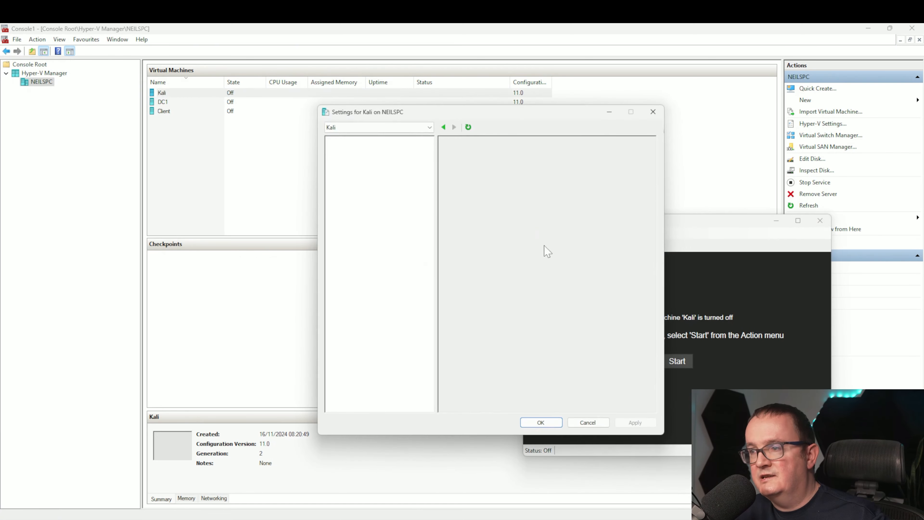
pyautogui.click(414, 161)
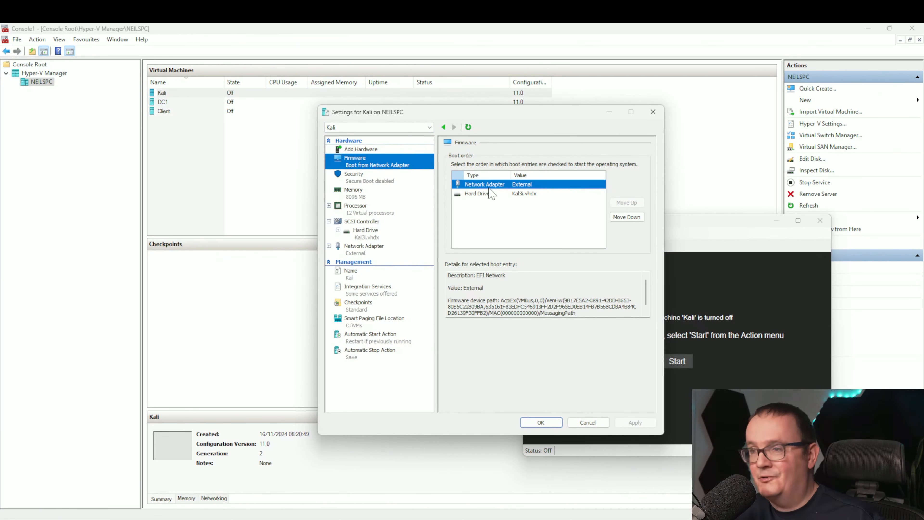
pyautogui.click(541, 423)
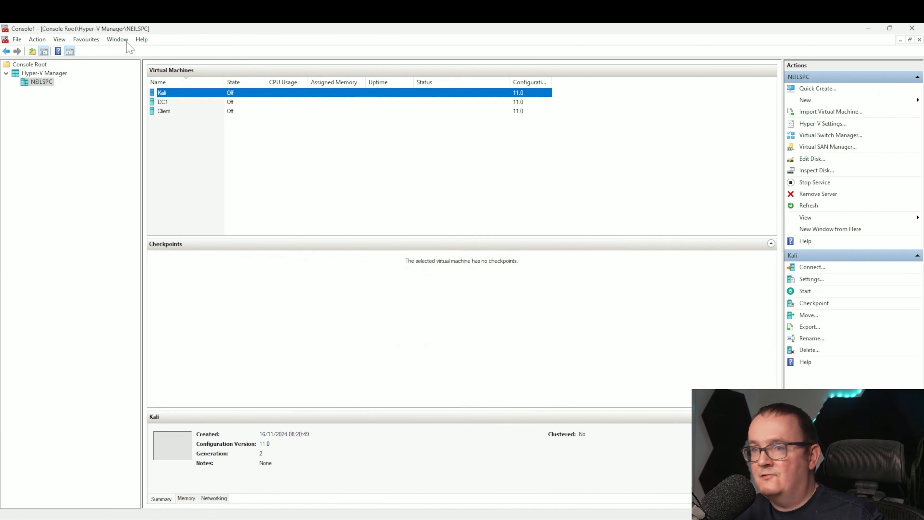
# - Add a SCSI controller with a DVD drive to the Kali virtual machine and set it to use an image file
pyautogui.rightClick(209, 92)
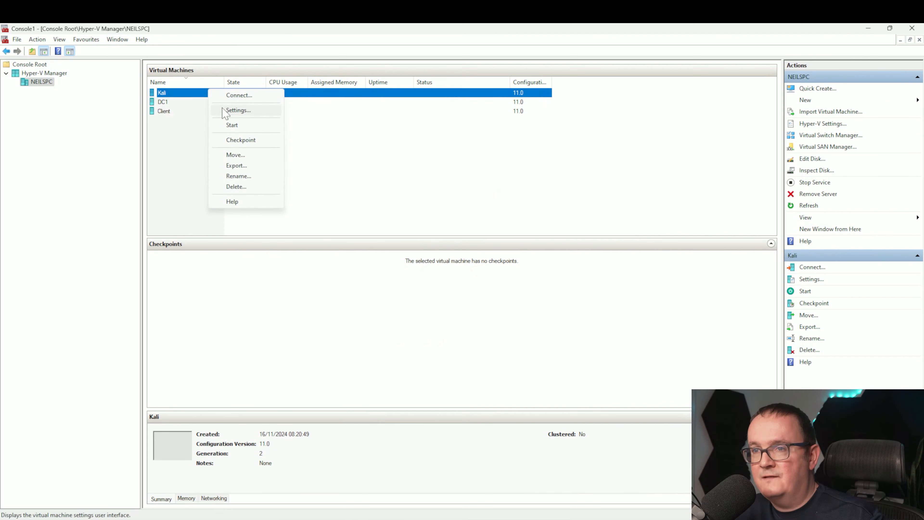
pyautogui.click(226, 109)
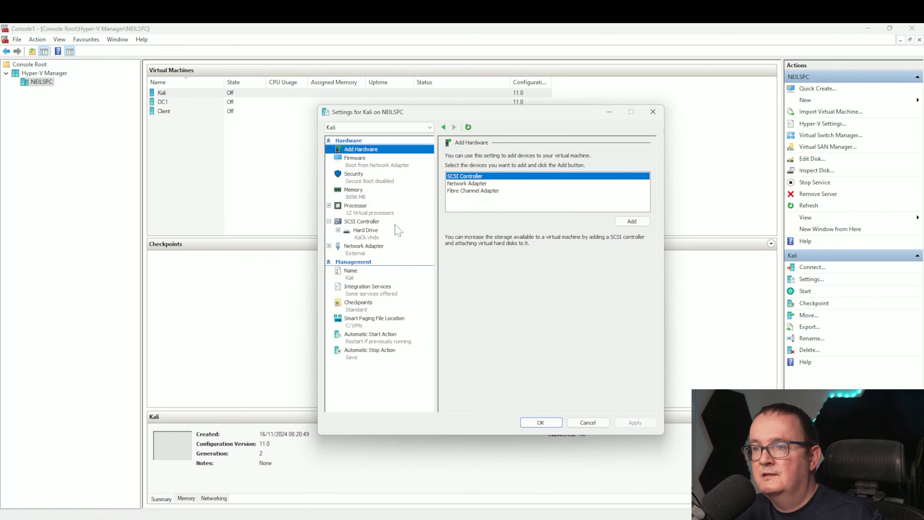
pyautogui.click(632, 221)
pyautogui.click(469, 190)
pyautogui.click(631, 227)
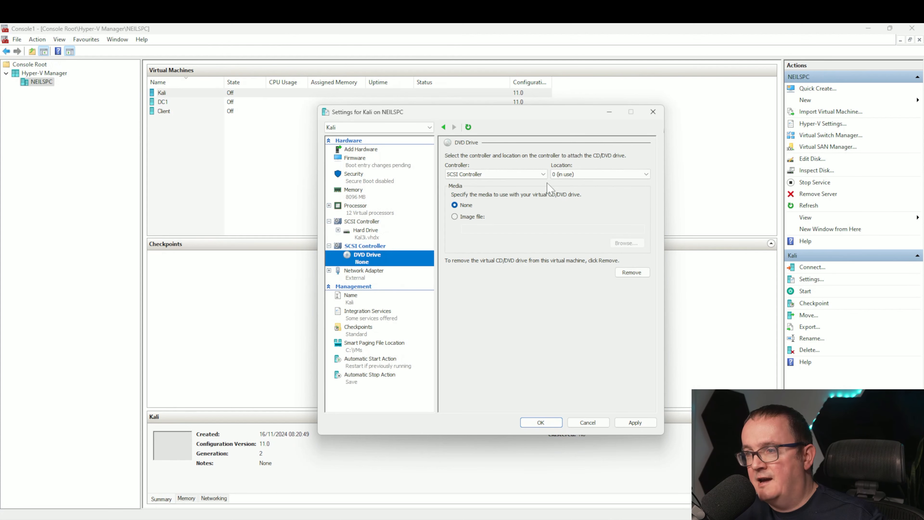
pyautogui.click(455, 217)
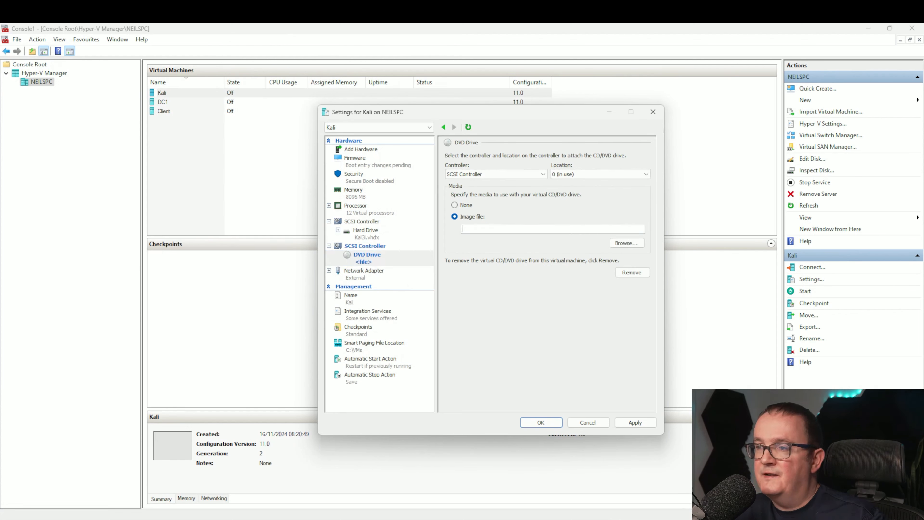
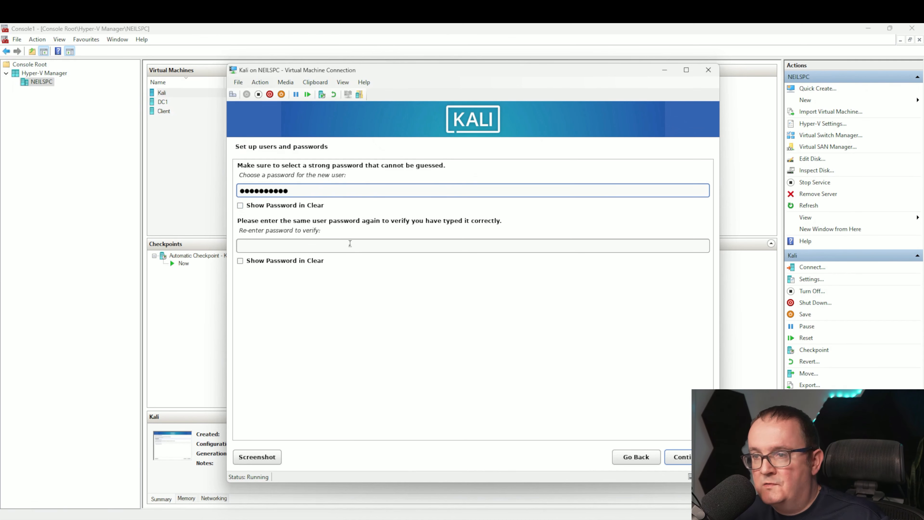
# - Re-enter the new user's password in the verification field
pyautogui.click(351, 251)
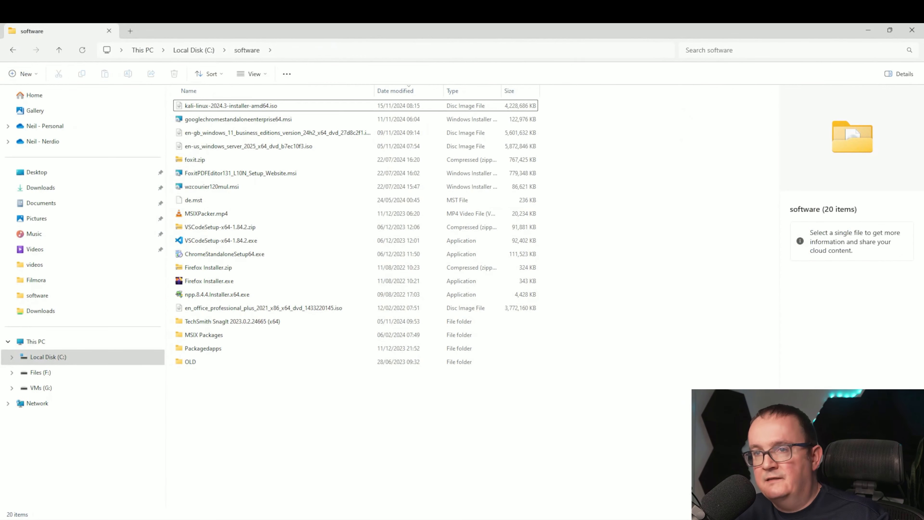
# - Switch to File Explorer, open the C:\VMs folder, inspect the Kali virtual hard disk files, and minimise the window
pyautogui.click(328, 51)
pyautogui.click(327, 51)
pyautogui.press('BackSpace')
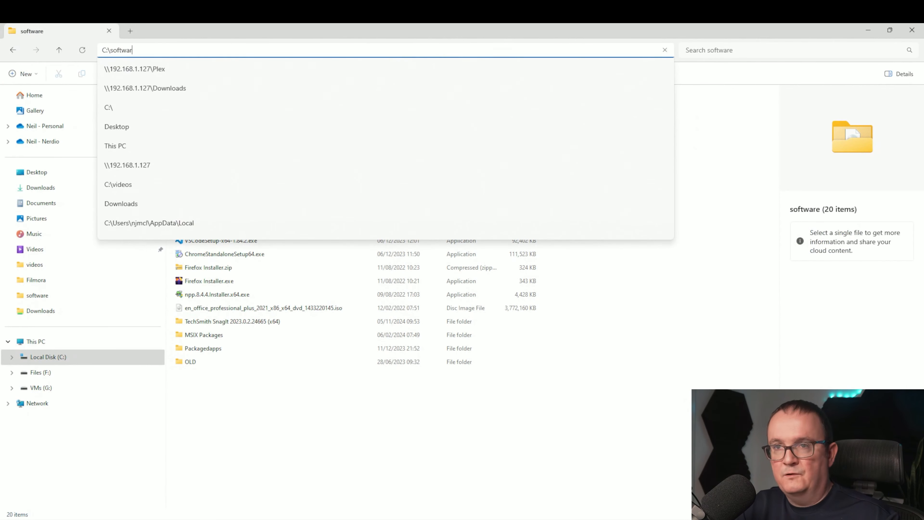
pyautogui.press('BackSpace')
pyautogui.press('BackSpace')
pyautogui.press('BackSpace')
pyautogui.press('BackSpace')
pyautogui.press('BackSpace')
pyautogui.press('BackSpace')
pyautogui.press('BackSpace')
pyautogui.write('vm')
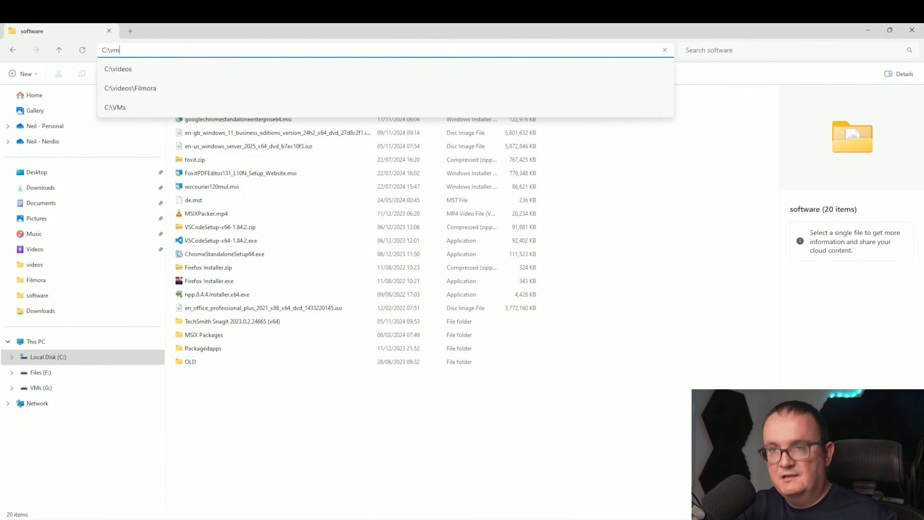
pyautogui.press('Return')
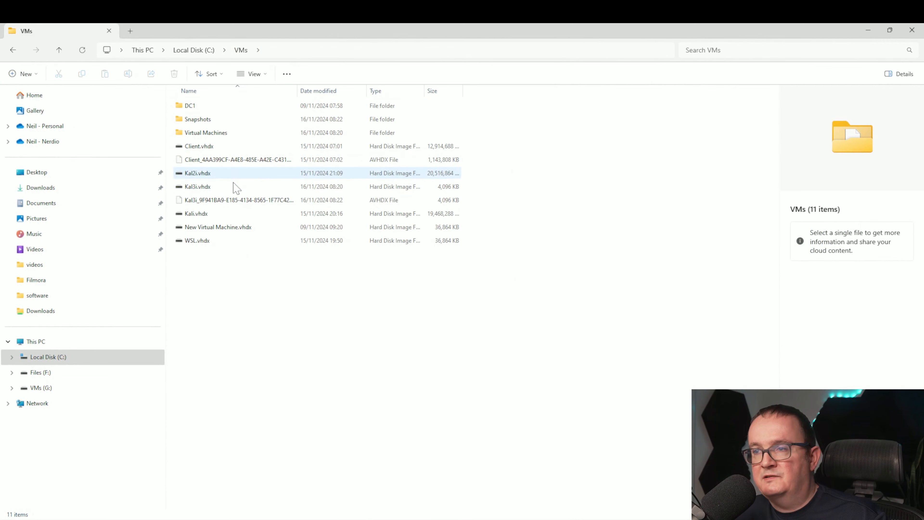
pyautogui.click(223, 176)
pyautogui.click(221, 186)
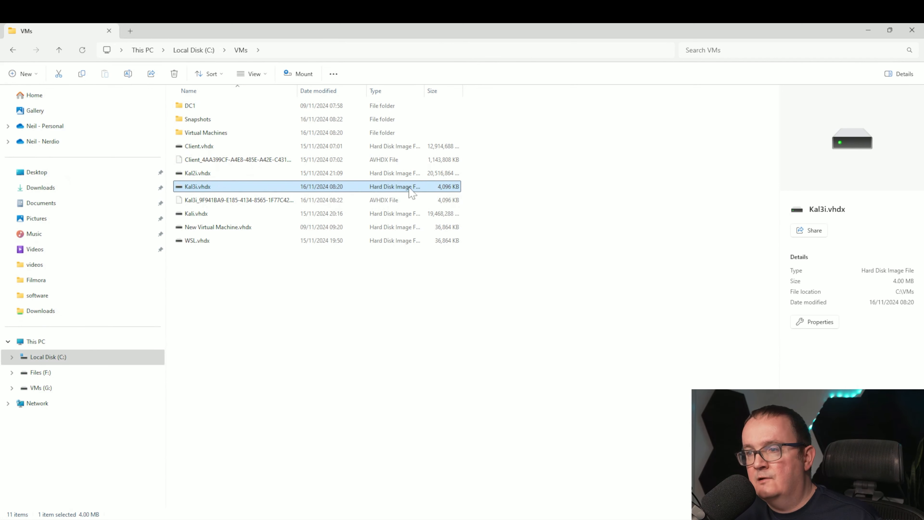
pyautogui.click(418, 214)
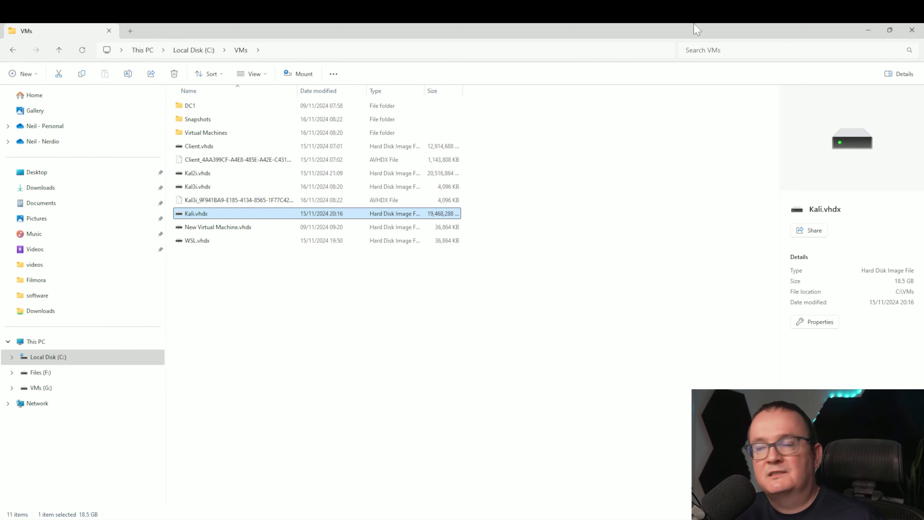
pyautogui.click(866, 30)
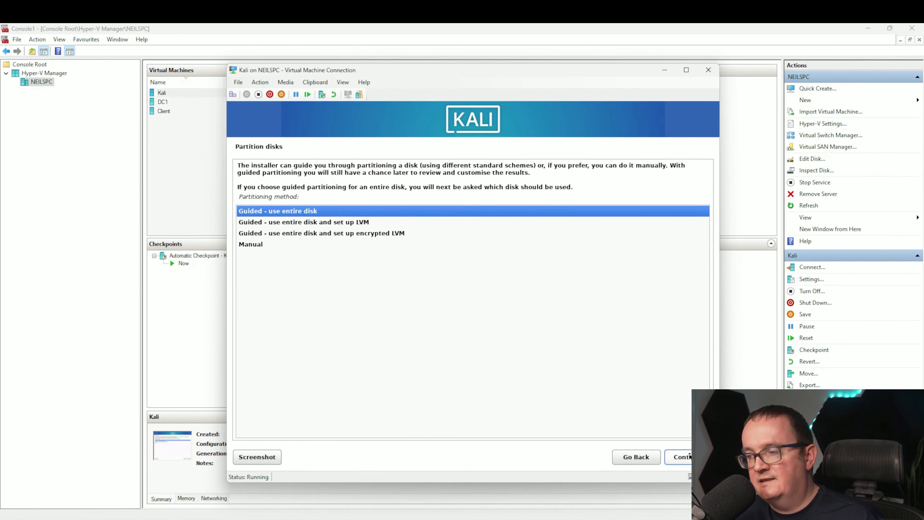
# - Partition the entire disk with guided partitioning, keeping all files in one partition, and write the changes to disk
pyautogui.click(679, 457)
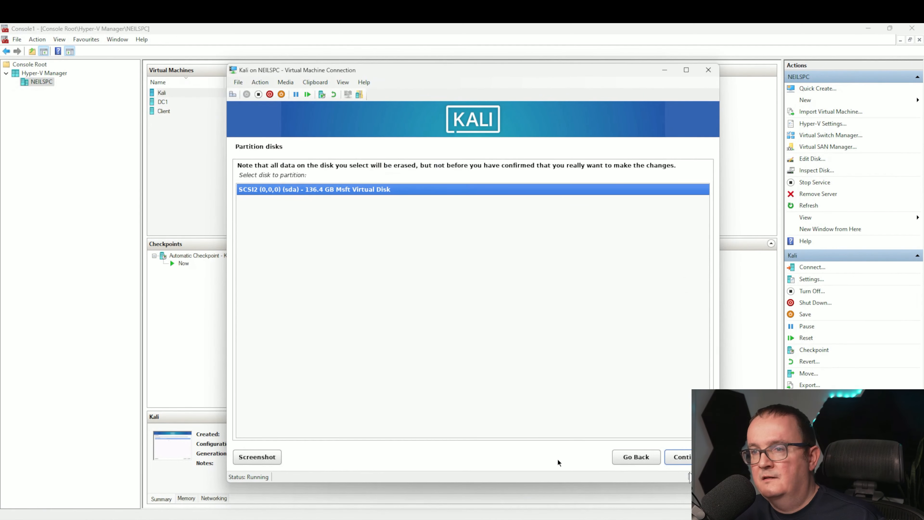
pyautogui.click(679, 456)
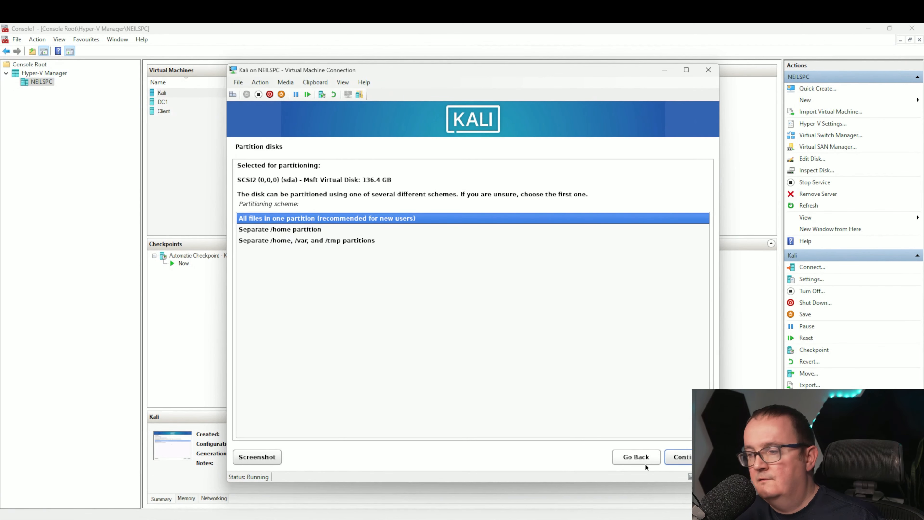
pyautogui.click(679, 456)
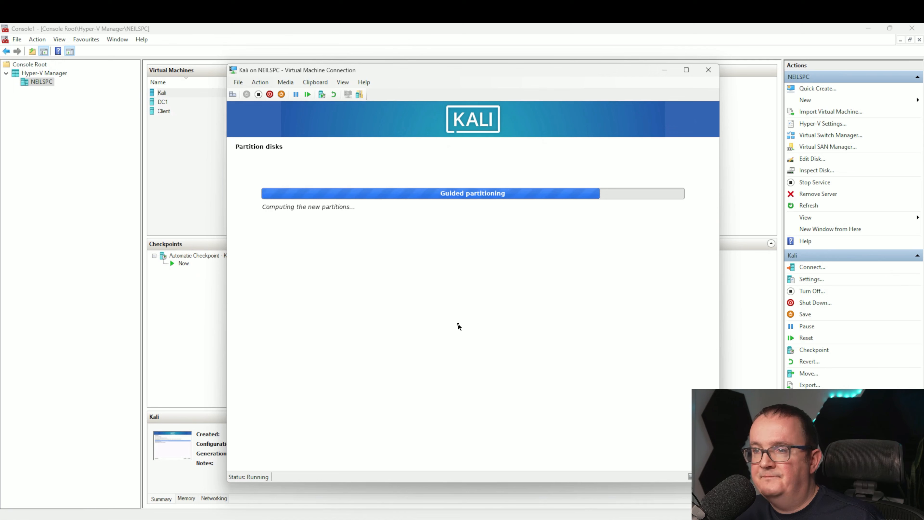
pyautogui.click(252, 260)
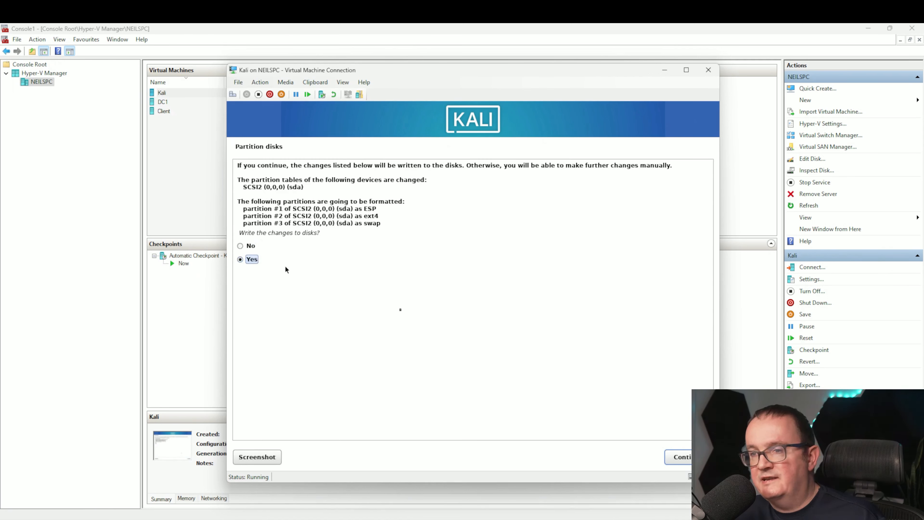
pyautogui.click(677, 459)
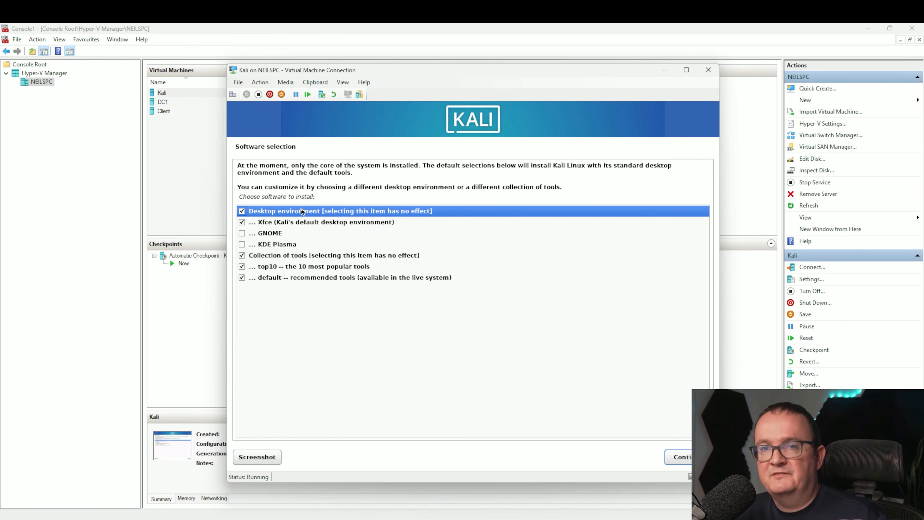
# - Accept the default Xfce desktop and tool selections, then finish the installation and reboot
pyautogui.click(303, 222)
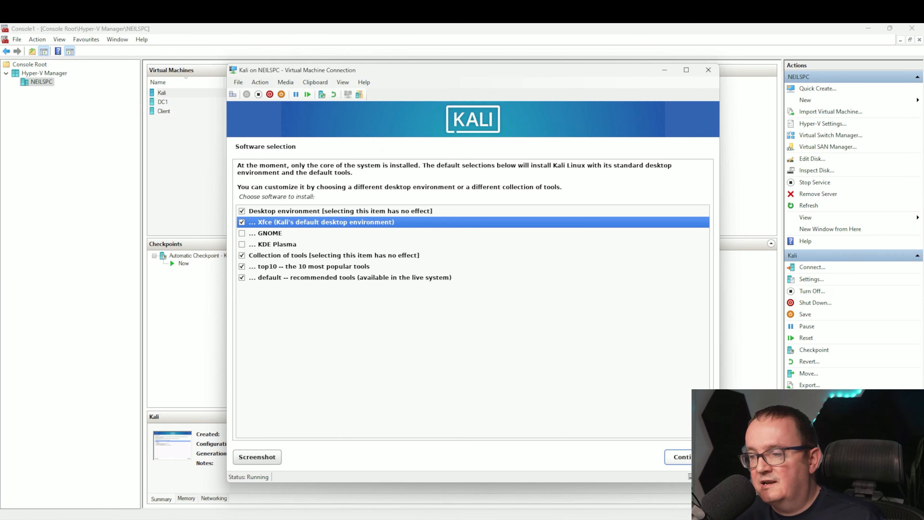
pyautogui.click(677, 457)
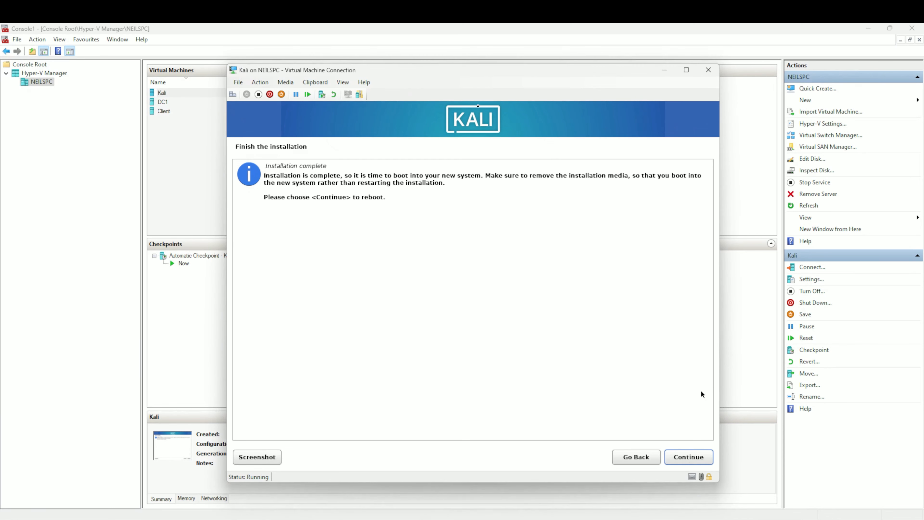
pyautogui.click(689, 456)
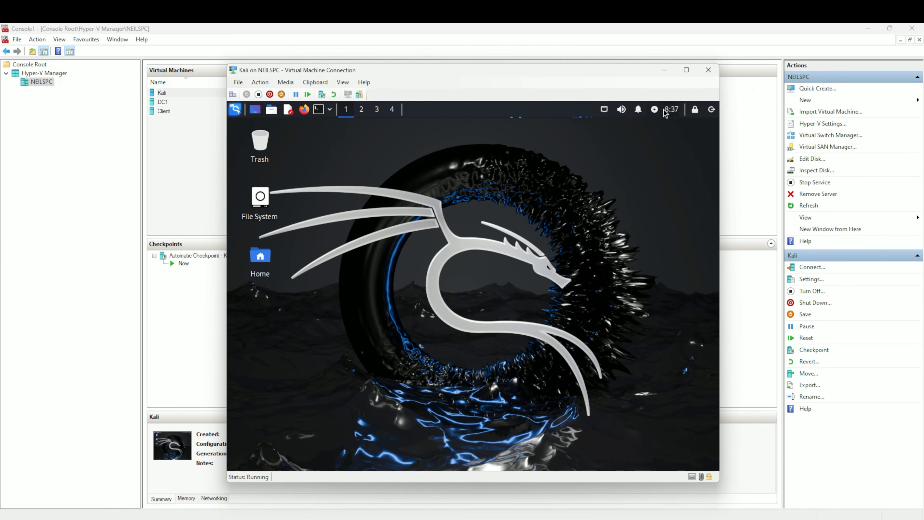
# - Open a terminal on the Kali desktop
pyautogui.click(604, 109)
pyautogui.click(615, 140)
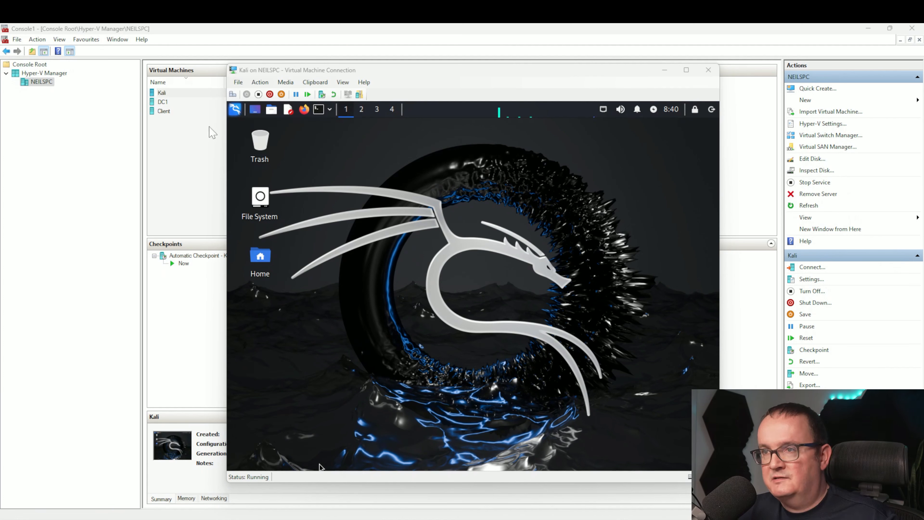
pyautogui.click(319, 110)
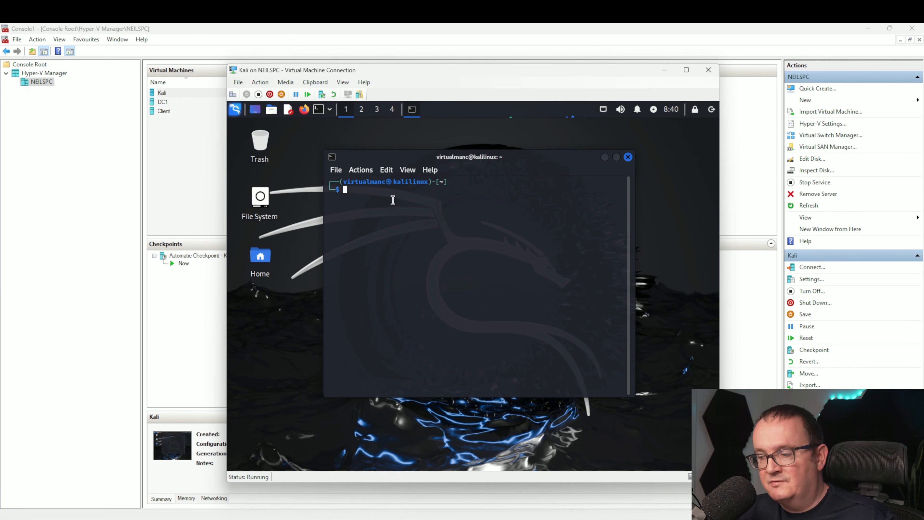
# - Run sudo apt update, entering the user's password when prompted
pyautogui.write('sudo apt update')
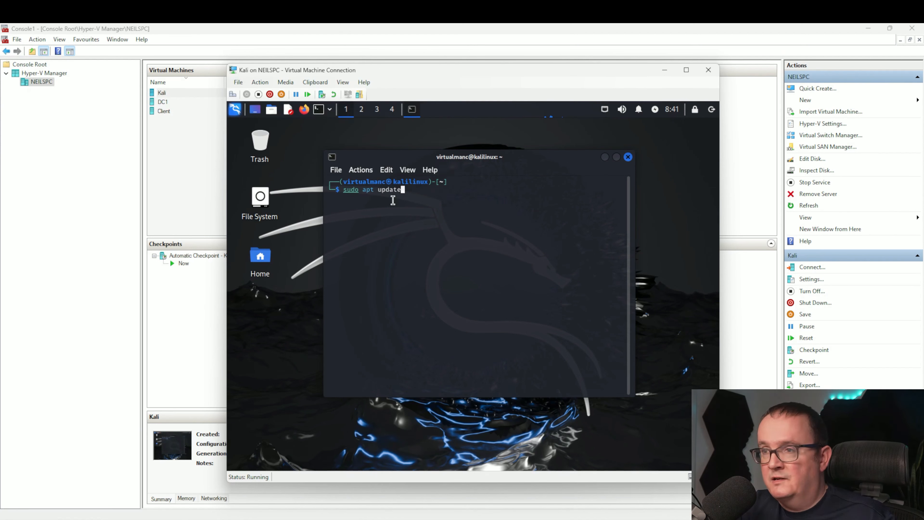
pyautogui.press('Return')
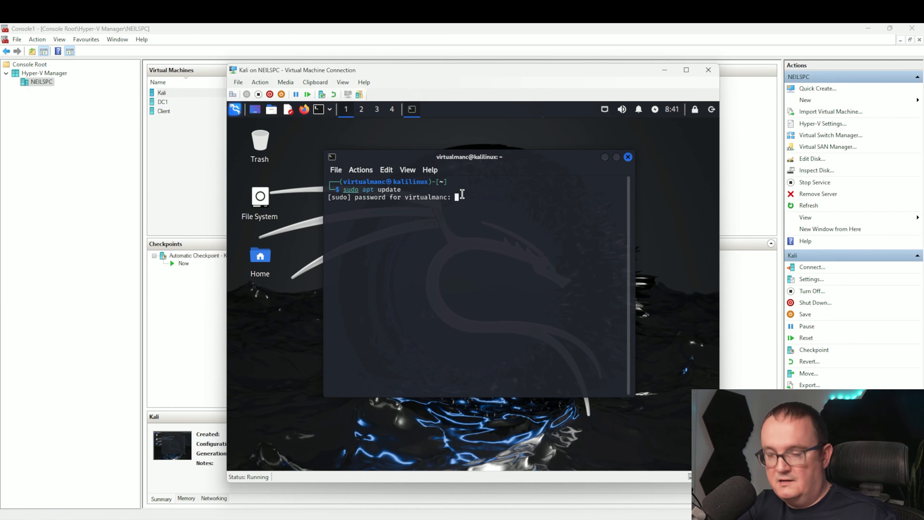
pyautogui.press('Return')
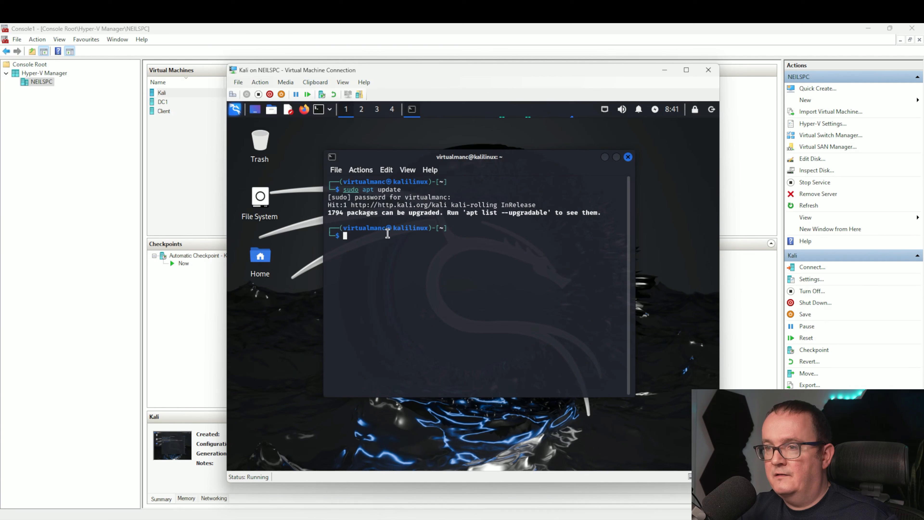
# - List the upgradable packages with apt list --upgradable and scroll through the output
pyautogui.write('apt list --')
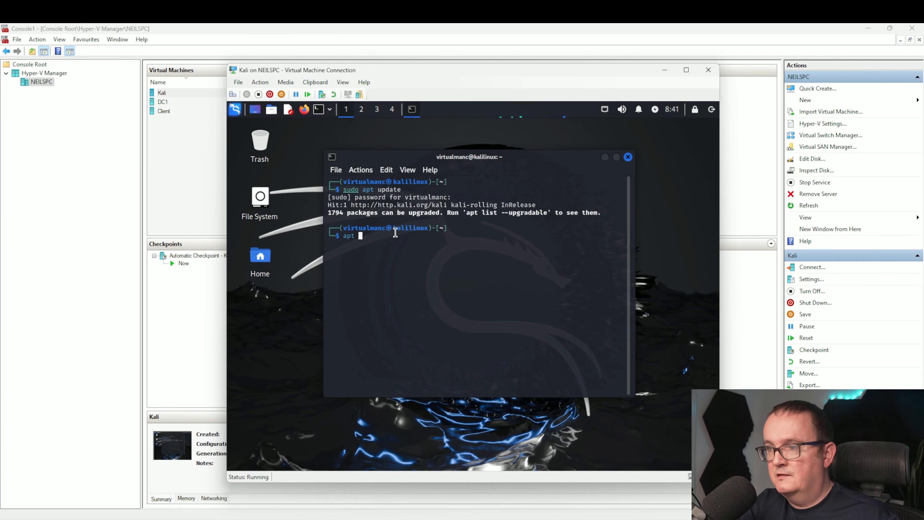
pyautogui.write('u')
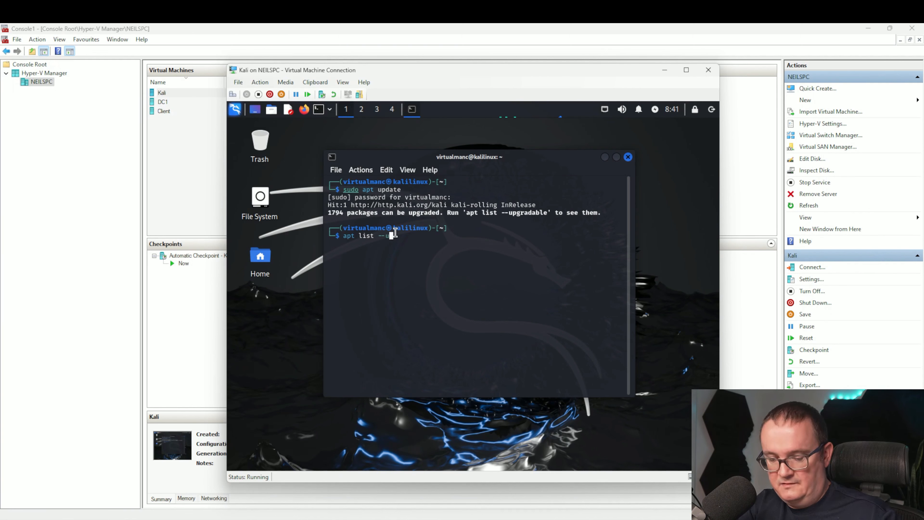
pyautogui.write('pgradable')
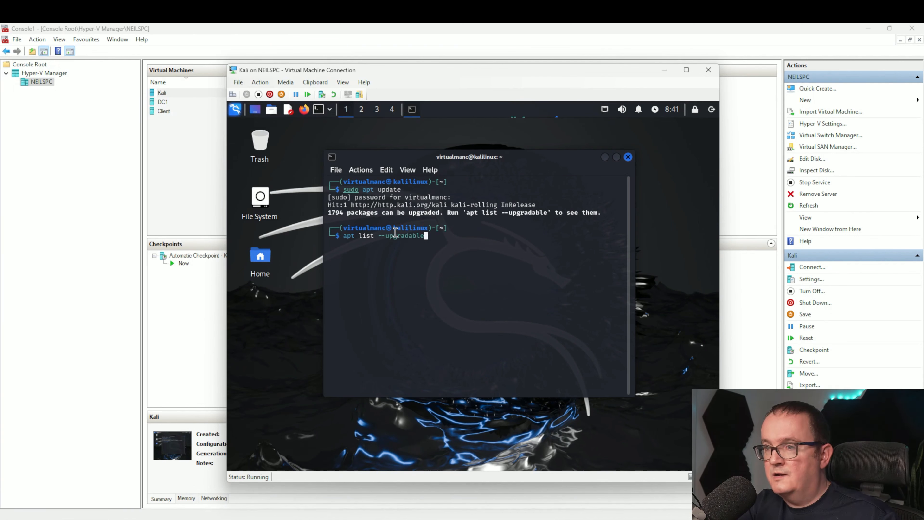
pyautogui.press('Return')
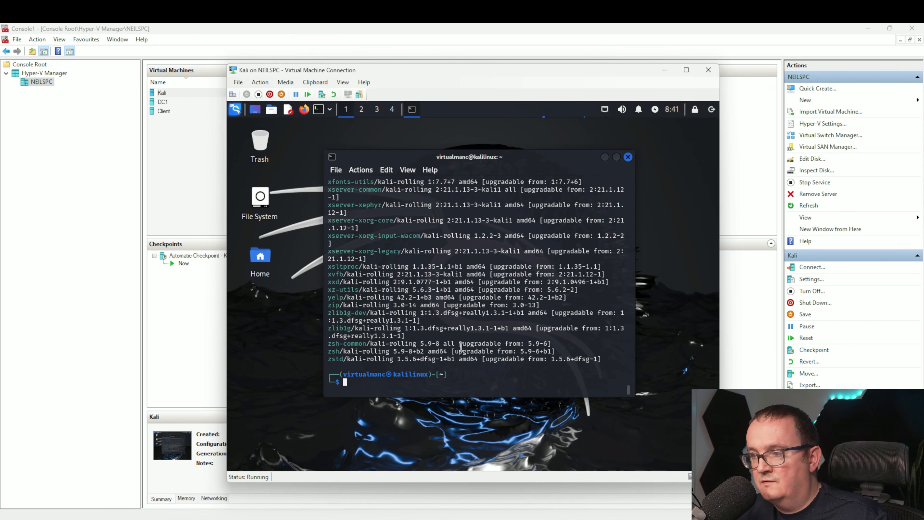
pyautogui.scroll(15, 447, 332)
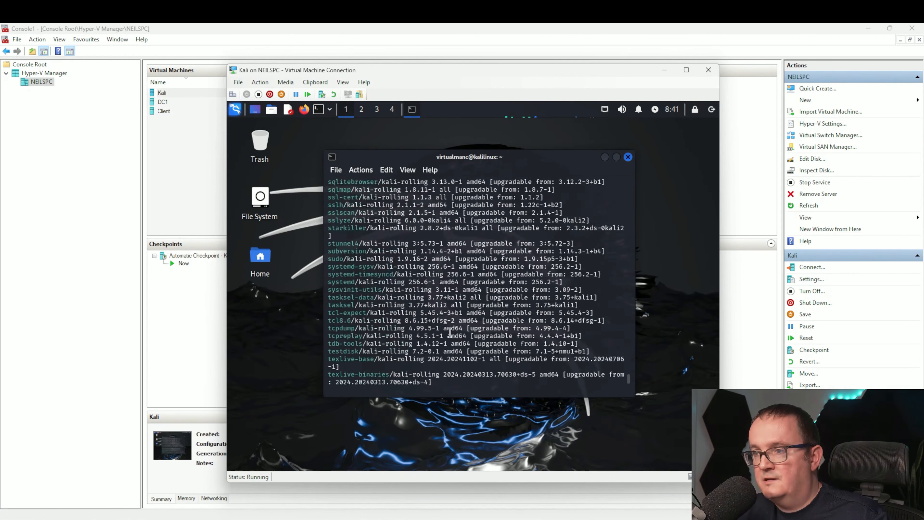
pyautogui.scroll(15, 447, 332)
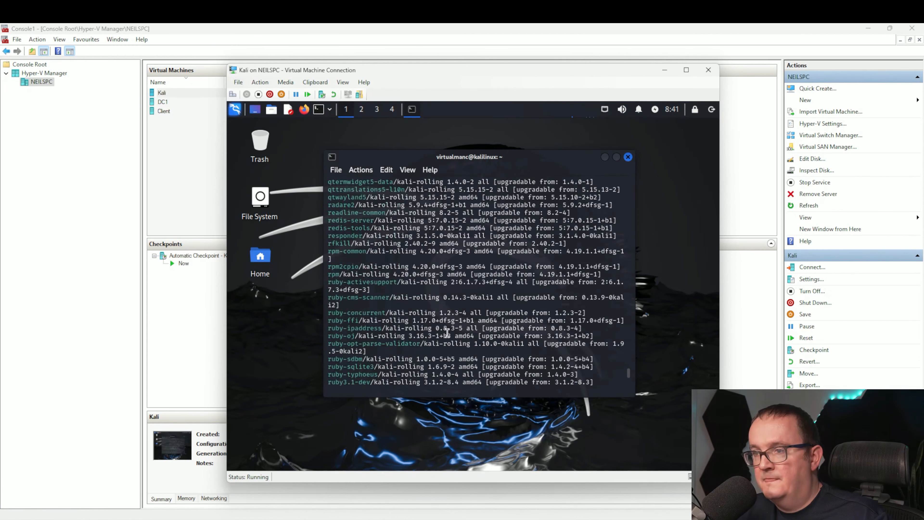
pyautogui.scroll(-20, 447, 332)
pyautogui.scroll(-10, 424, 327)
# - Try to run the package upgrade command with sudo
pyautogui.write('sido')
pyautogui.press('BackSpace')
pyautogui.press('BackSpace')
pyautogui.press('BackSpace')
pyautogui.press('BackSpace')
pyautogui.write('sudp sa')
pyautogui.press('BackSpace')
pyautogui.press('BackSpace')
pyautogui.write('apt upgrade')
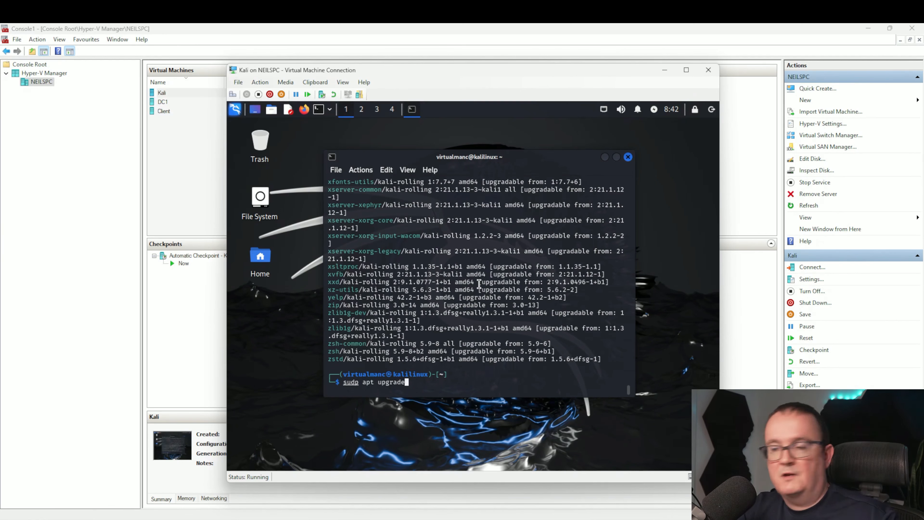
pyautogui.press('Return')
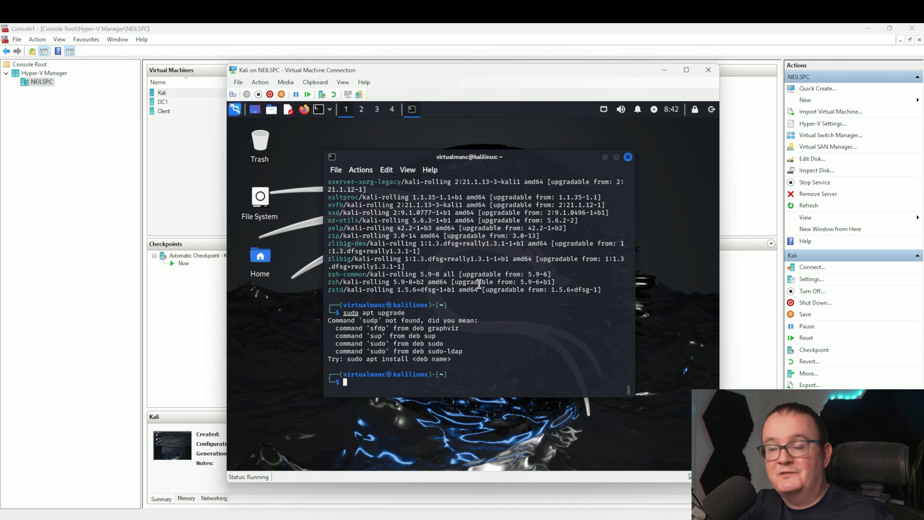
# - Run sudo apt upgrade and confirm the upgrade with Y
pyautogui.write('sud')
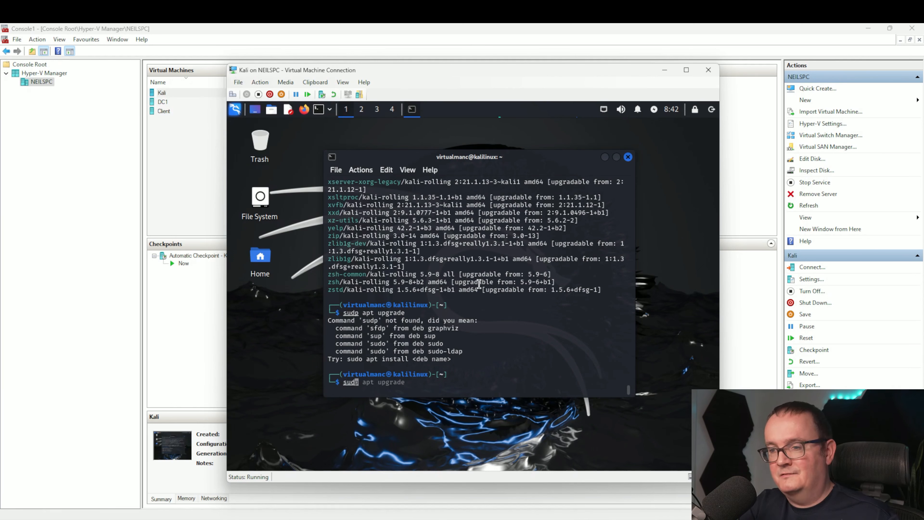
pyautogui.write('o apt ')
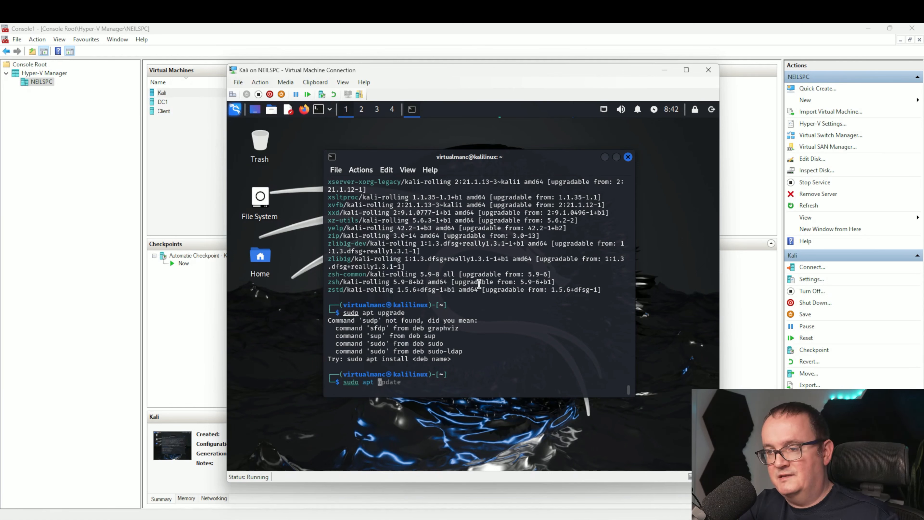
pyautogui.write('upgrade')
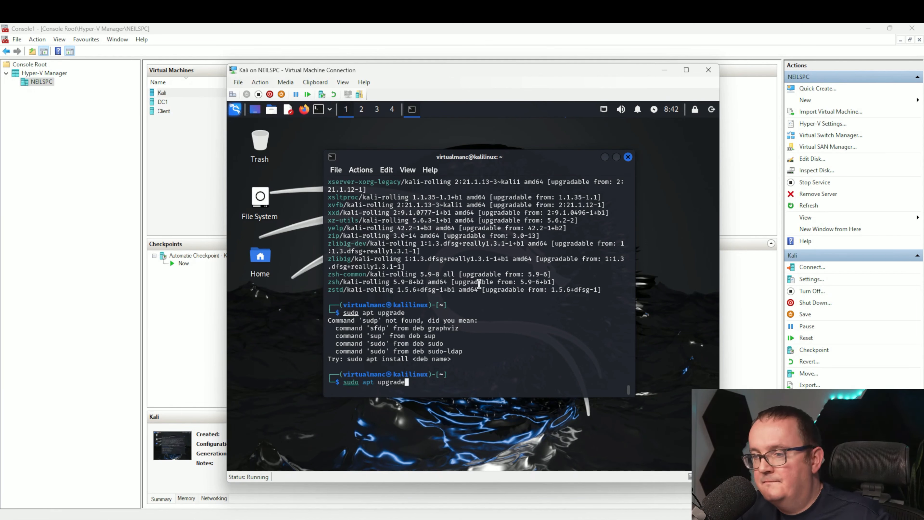
pyautogui.press('Return')
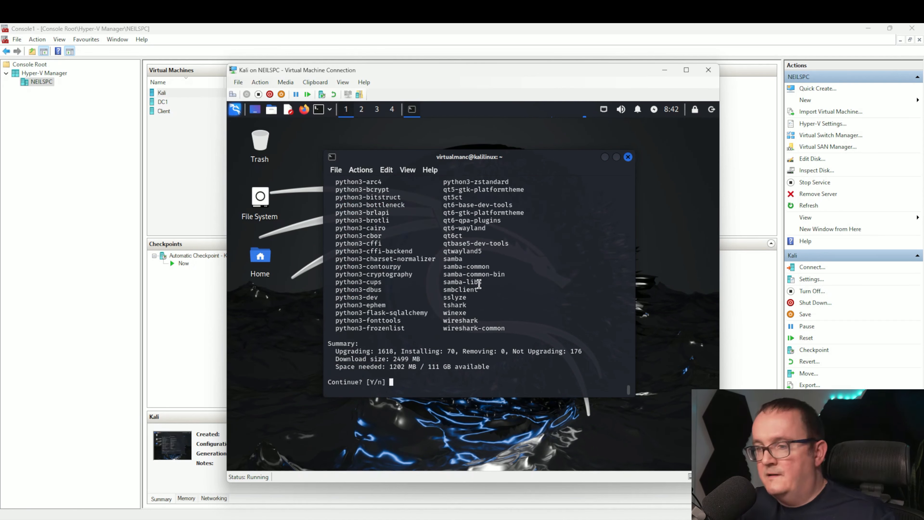
pyautogui.write('Y')
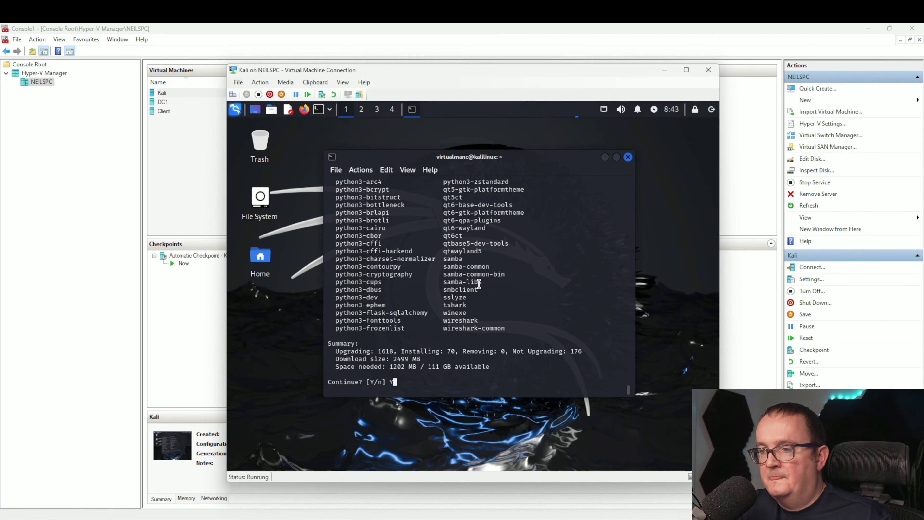
pyautogui.press('Return')
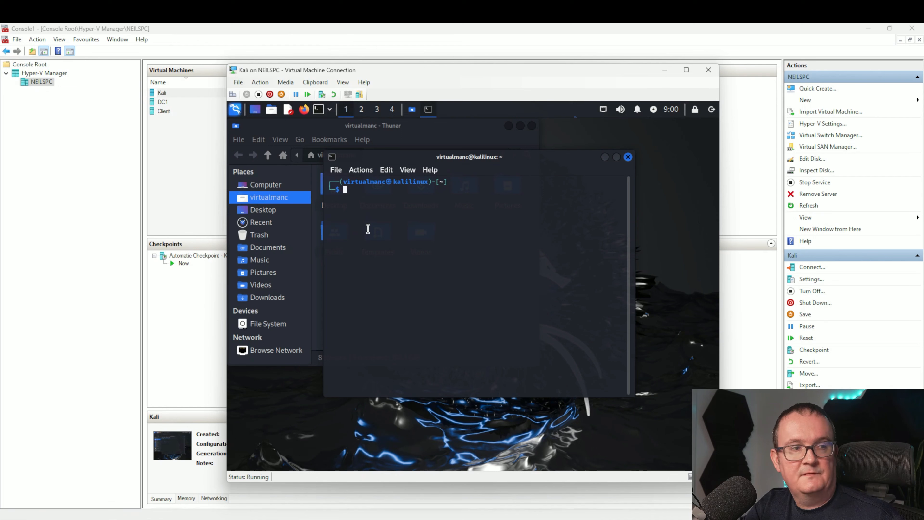
# - Reboot the virtual machine with sudo reboot, entering the user's password when prompted
pyautogui.write('sudo ')
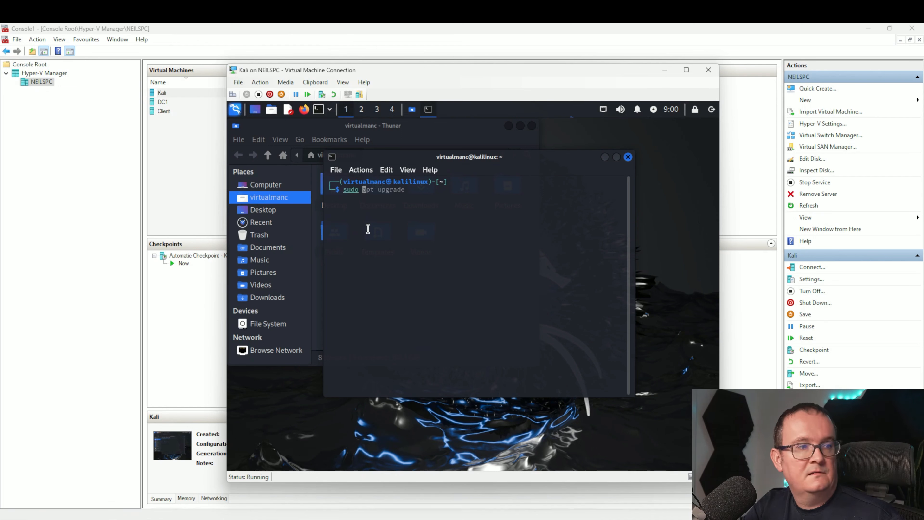
pyautogui.write('reboot')
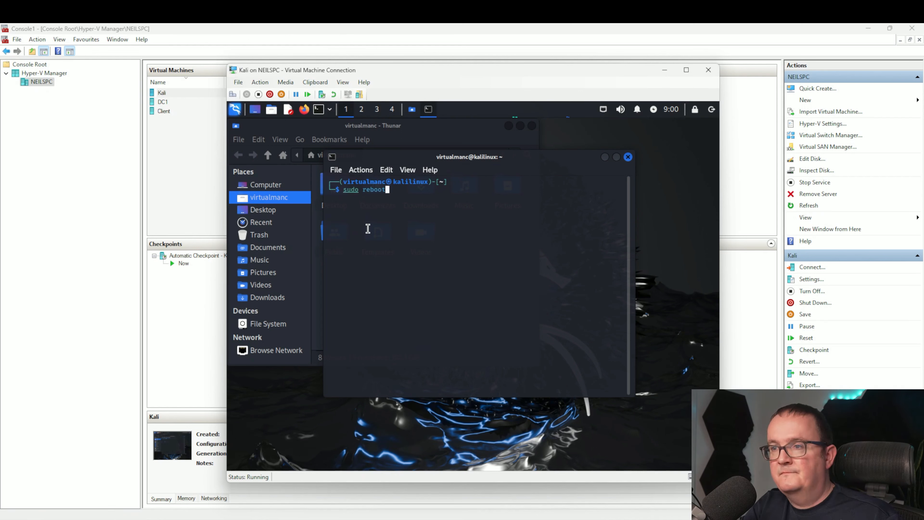
pyautogui.press('Return')
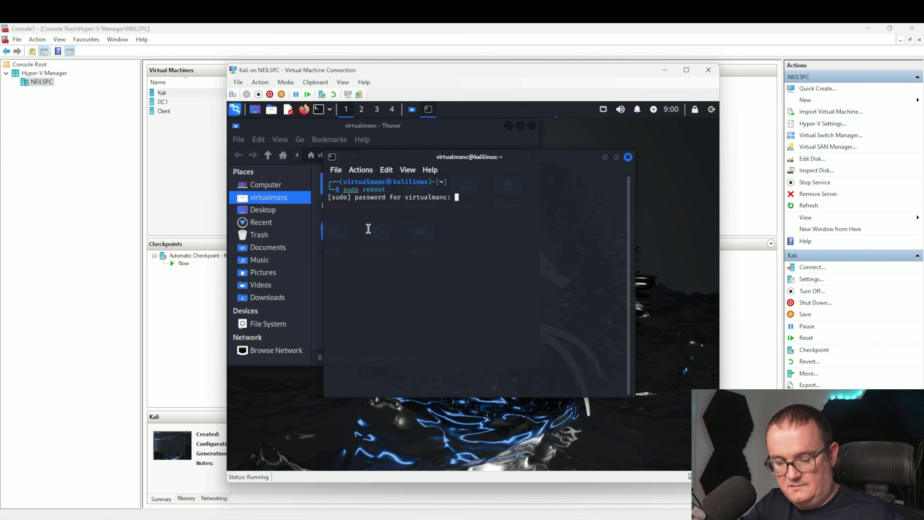
pyautogui.press('Return')
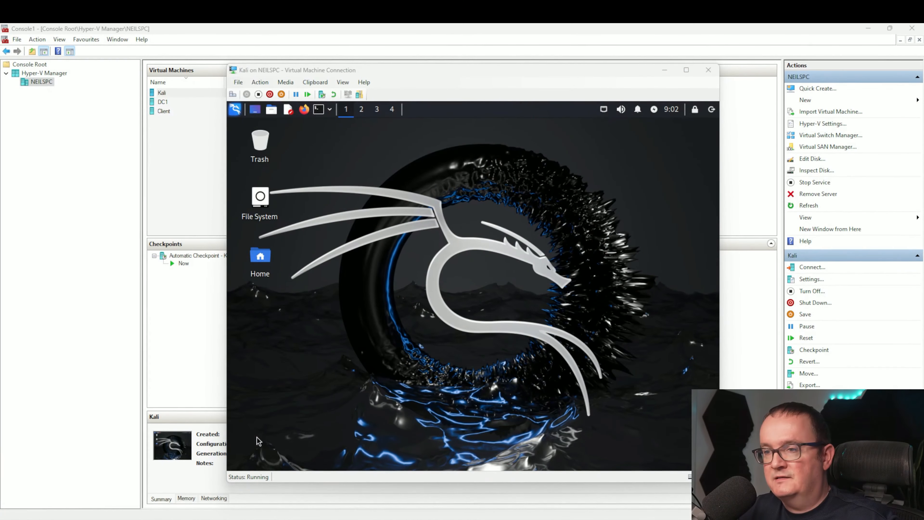
# - Open the application menu and browse the Kali tool categories such as Information Gathering, Password Attacks and Sniffing & Spoofing
pyautogui.click(235, 110)
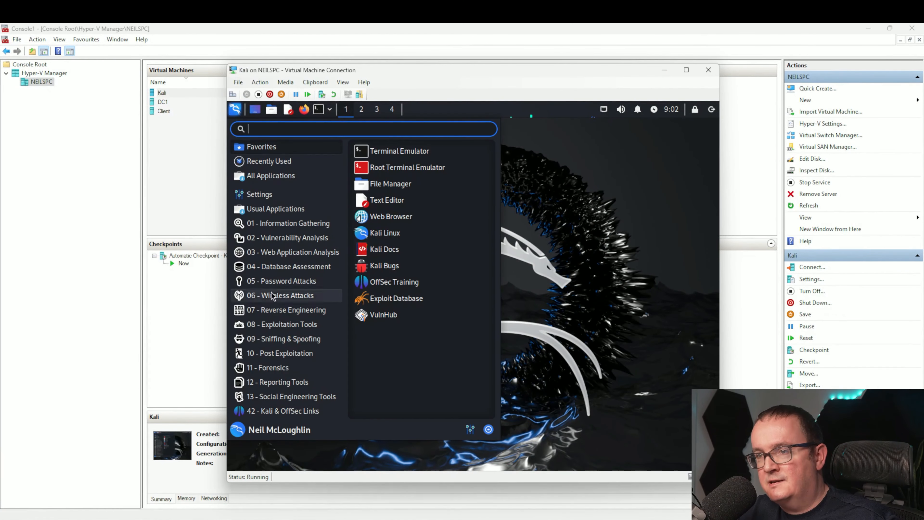
pyautogui.moveTo(286, 398)
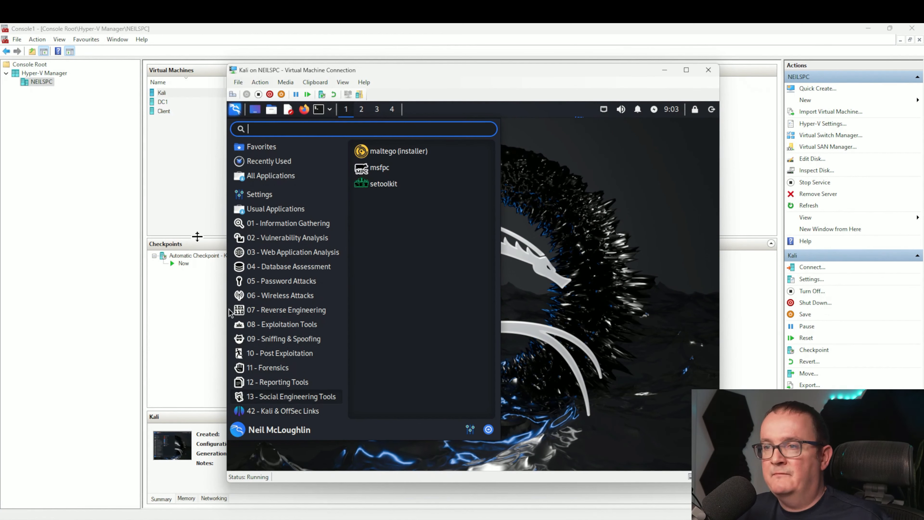
pyautogui.moveTo(284, 227)
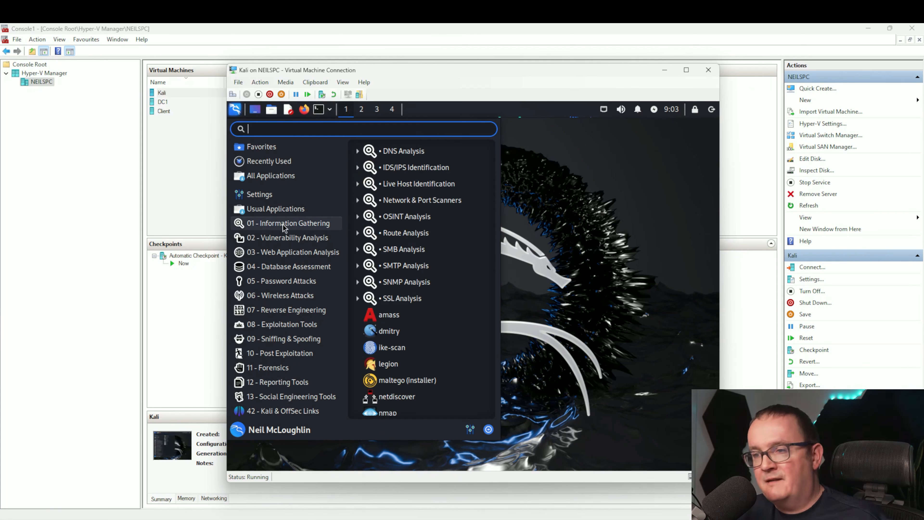
pyautogui.scroll(-3, 427, 270)
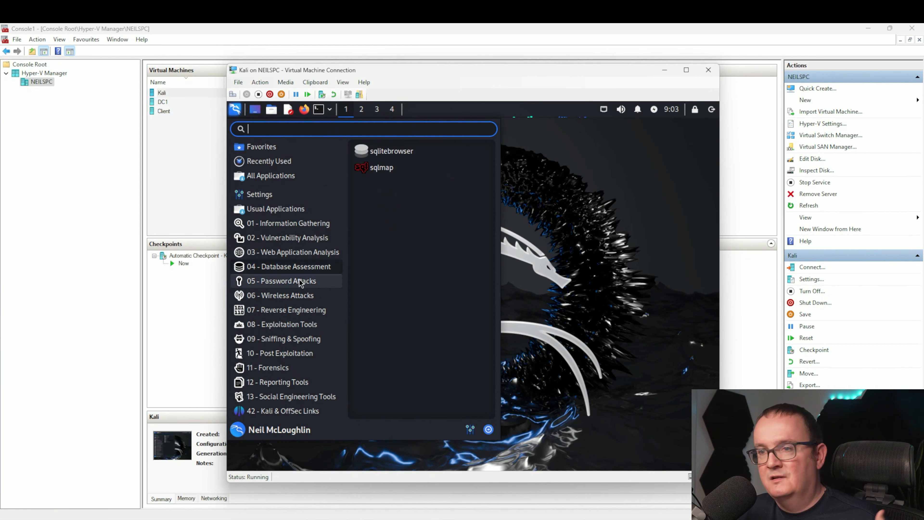
pyautogui.moveTo(299, 283)
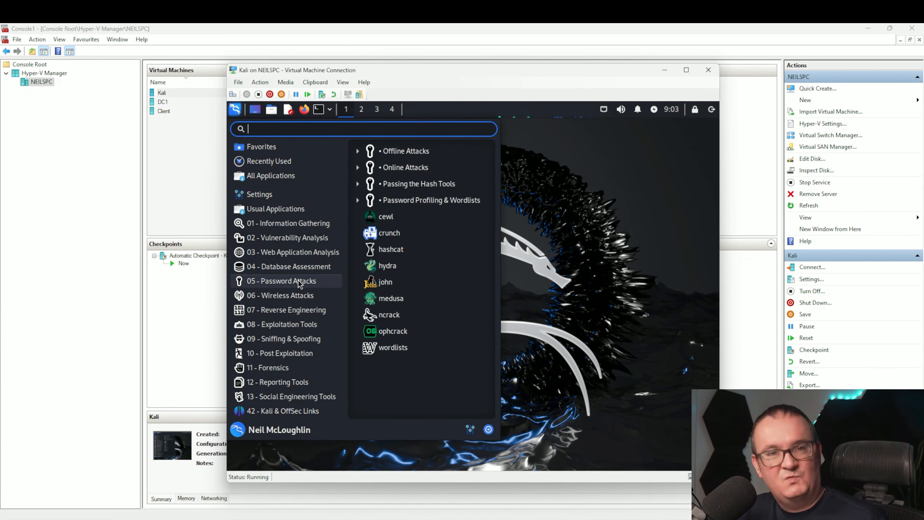
pyautogui.moveTo(320, 346)
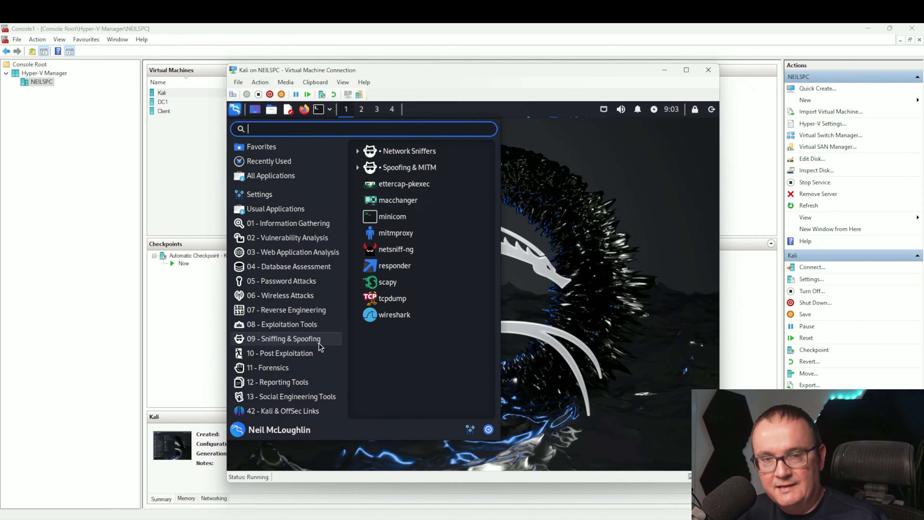